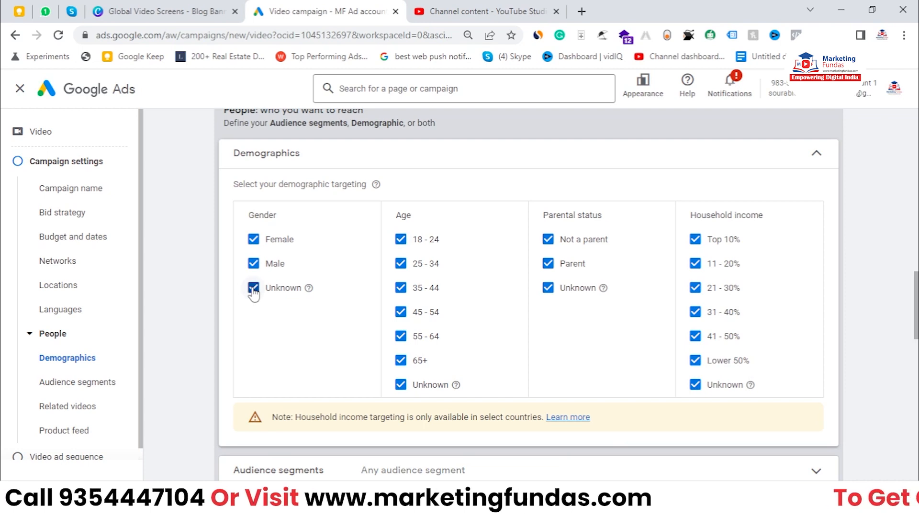
Limit the demographic targeting to males in the 18 - 24, 25 - 34 and 35 - 44 age groups
click(258, 239)
click(256, 288)
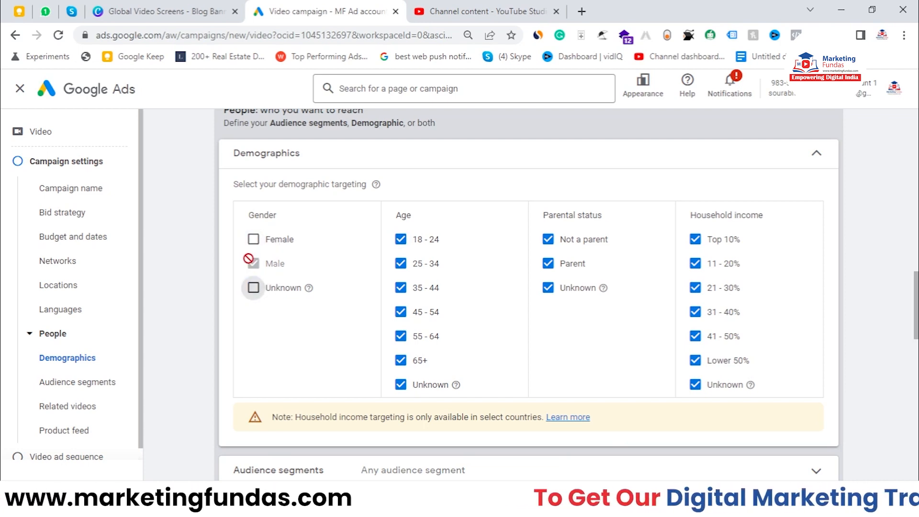
click(401, 360)
click(402, 337)
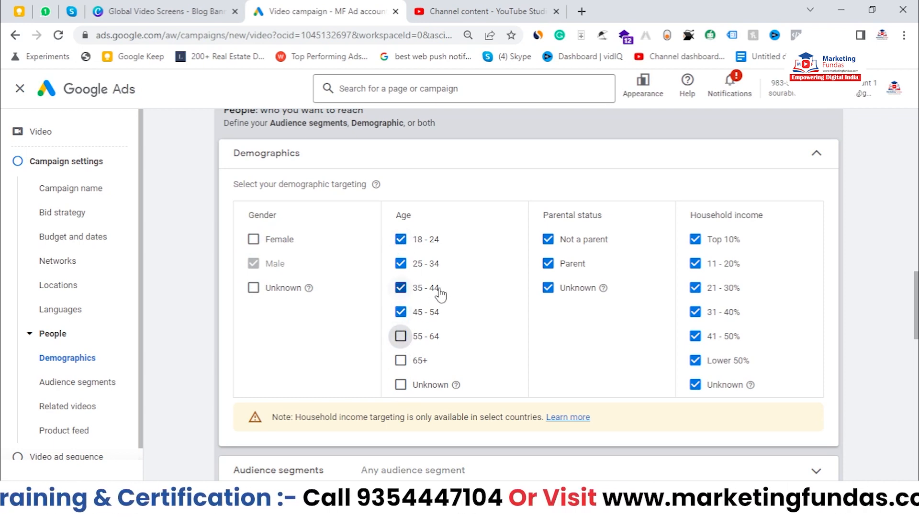
click(401, 312)
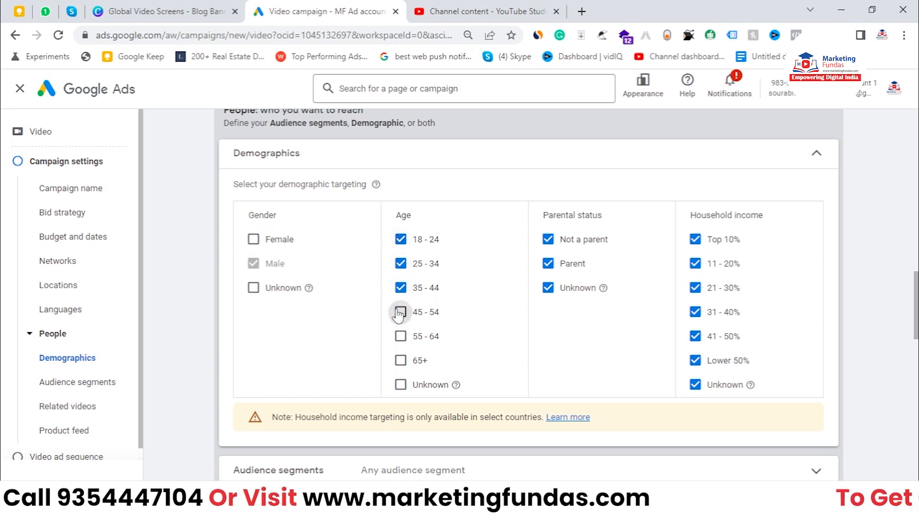
Include the Female and Unknown genders in the targeting again and collapse the Demographics section
click(271, 290)
click(274, 244)
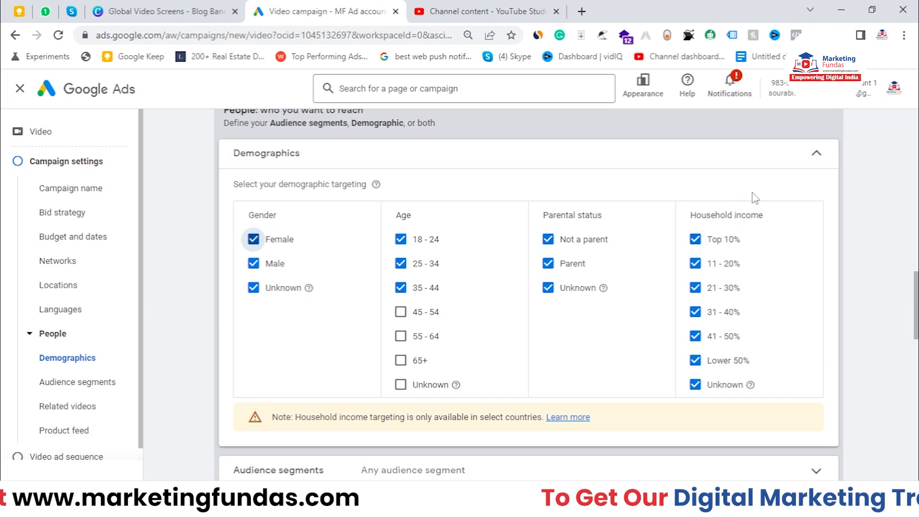
click(808, 165)
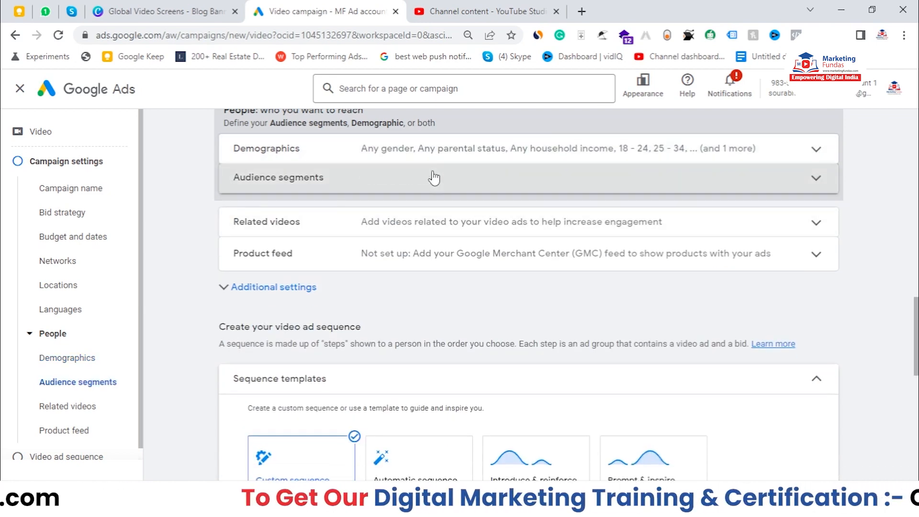
Target the audience segments Advertising & Marketing Services, SEO & SEM Services and Web Design & Development
click(434, 178)
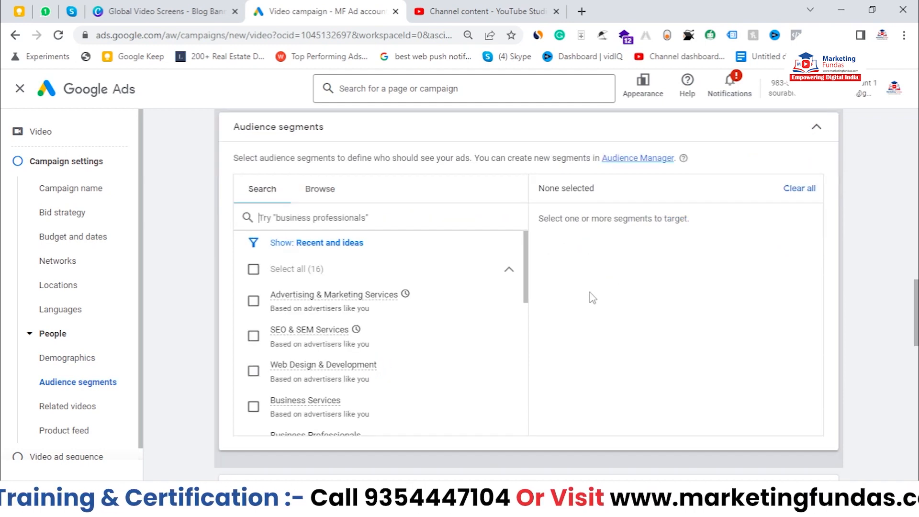
click(319, 194)
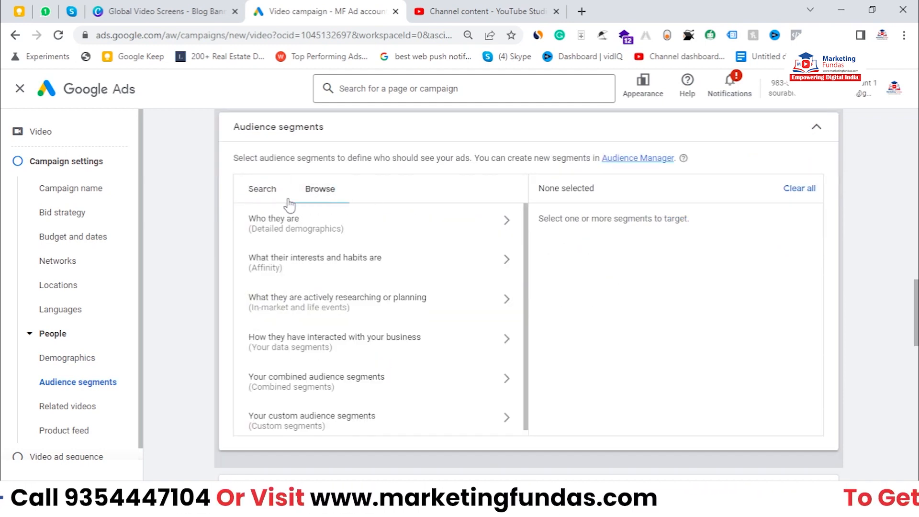
click(286, 197)
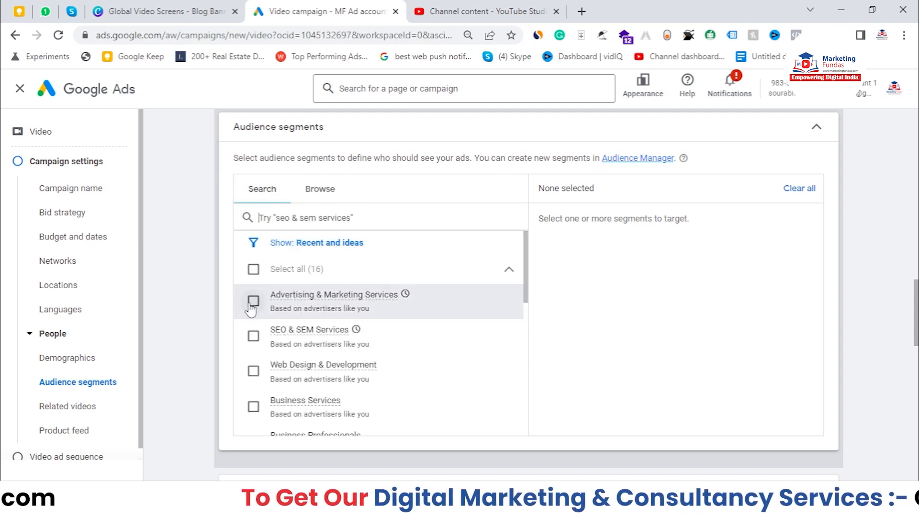
click(253, 329)
click(253, 370)
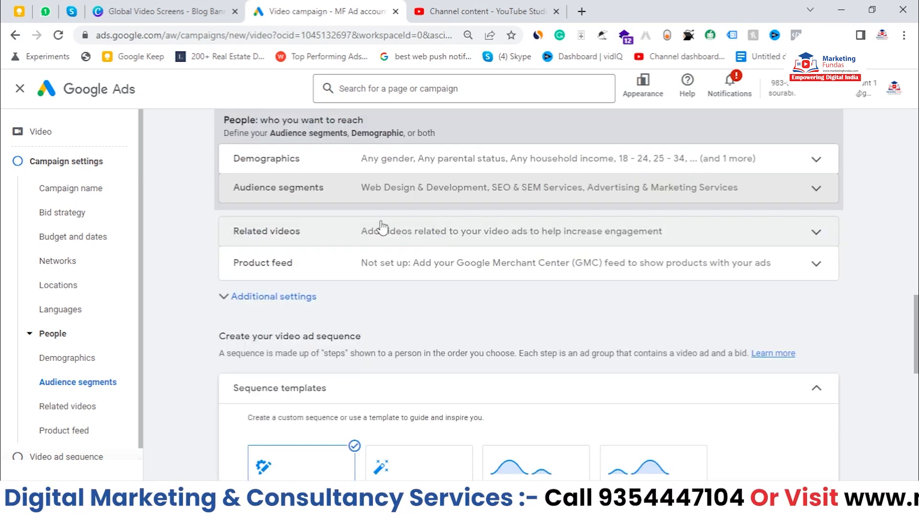
Review the Related videos section and its note on increasing engagement, and collapse it
click(540, 232)
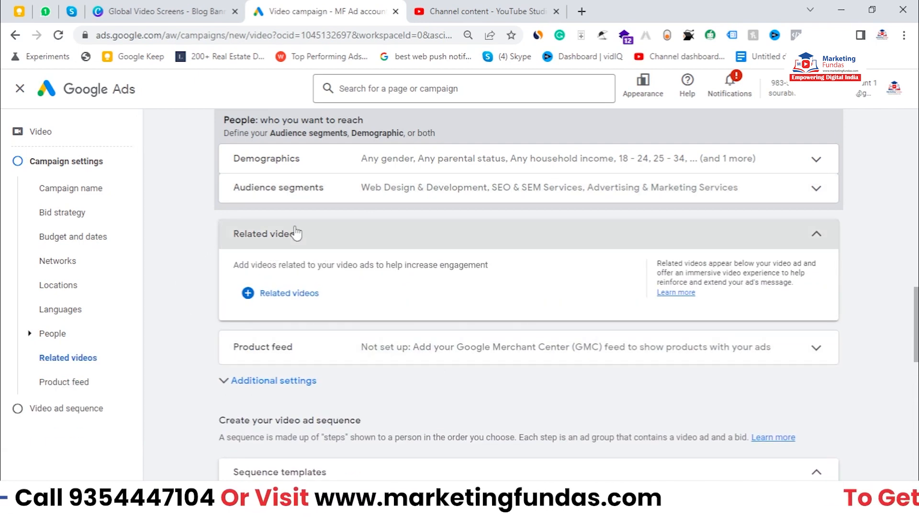
drag(406, 264, 474, 265)
click(510, 263)
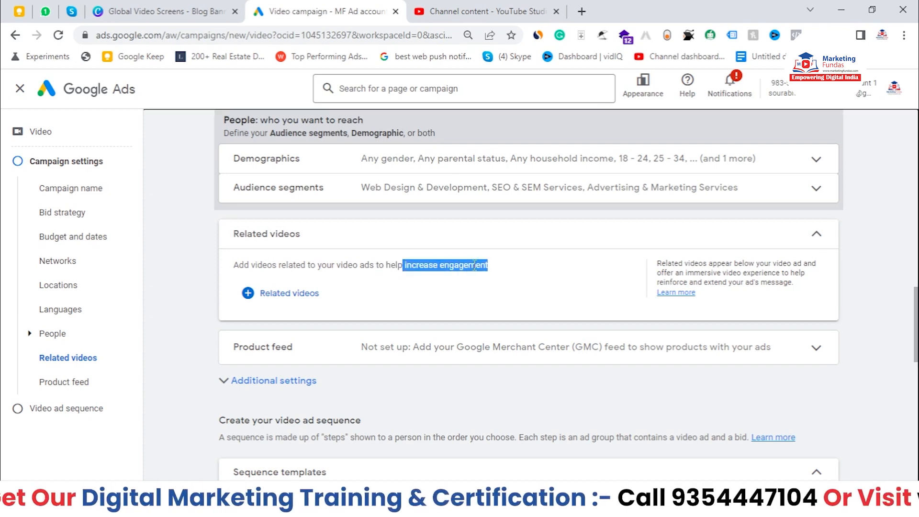
click(500, 270)
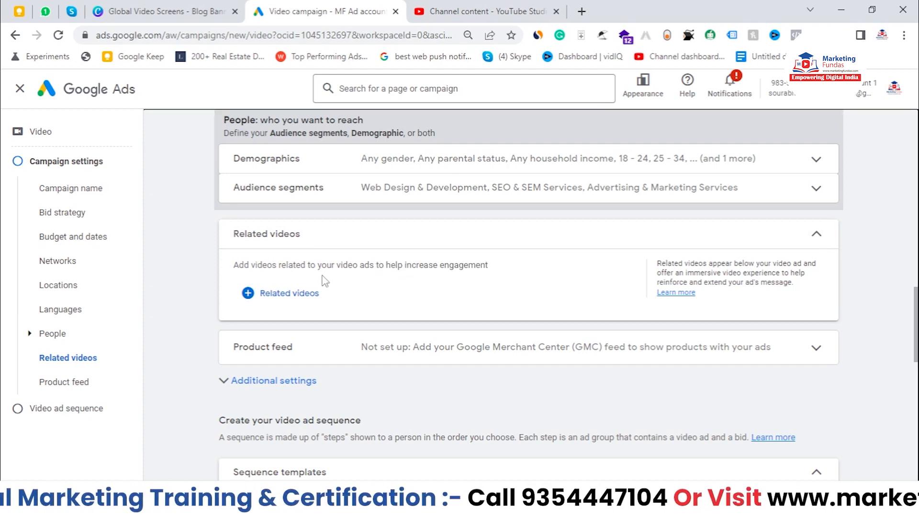
click(314, 240)
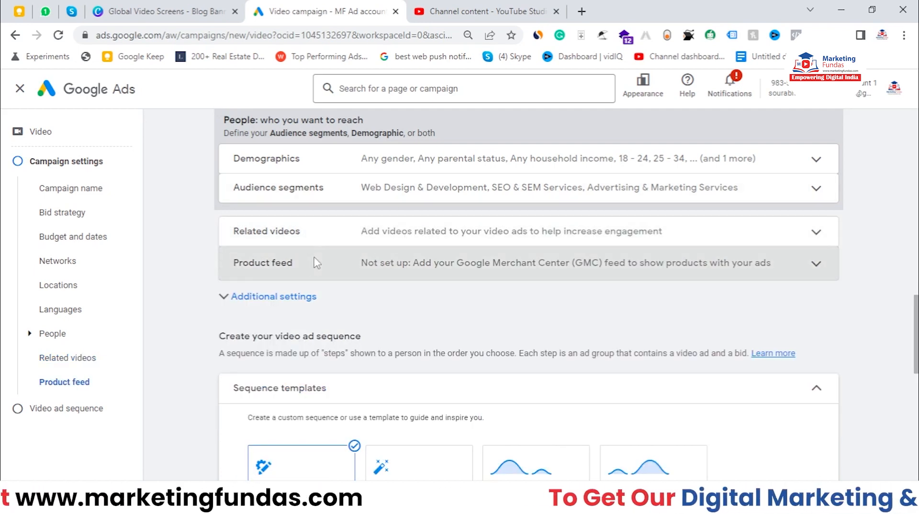
Try enabling a Google Merchant Center feed in the Product feed section and view the selectable store accounts
click(379, 264)
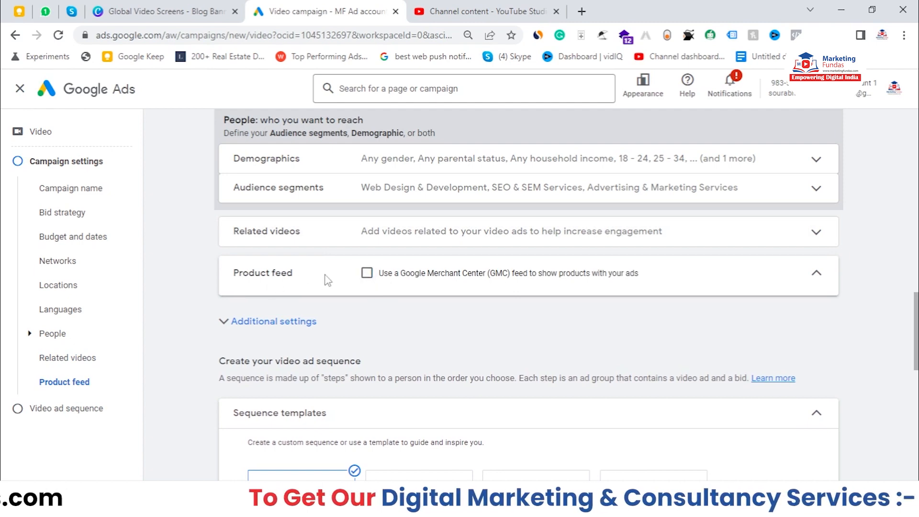
drag(404, 277, 484, 273)
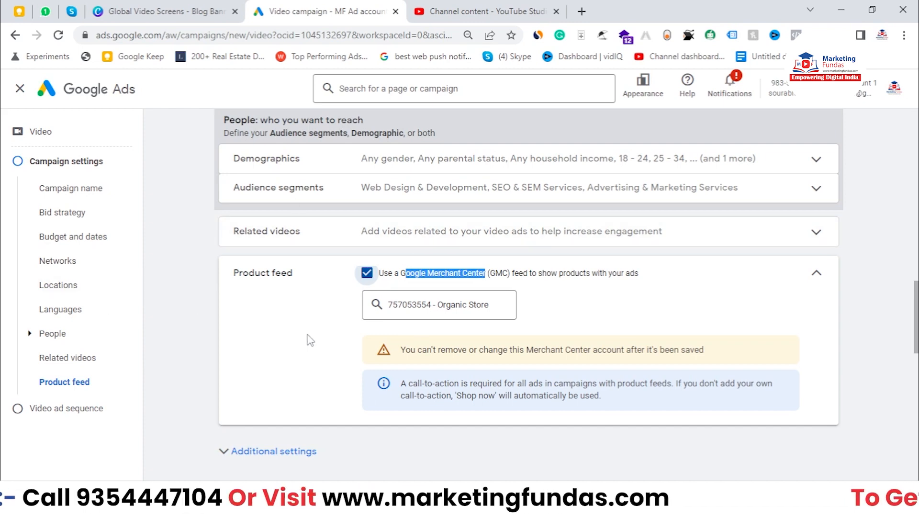
click(367, 286)
click(367, 287)
click(433, 304)
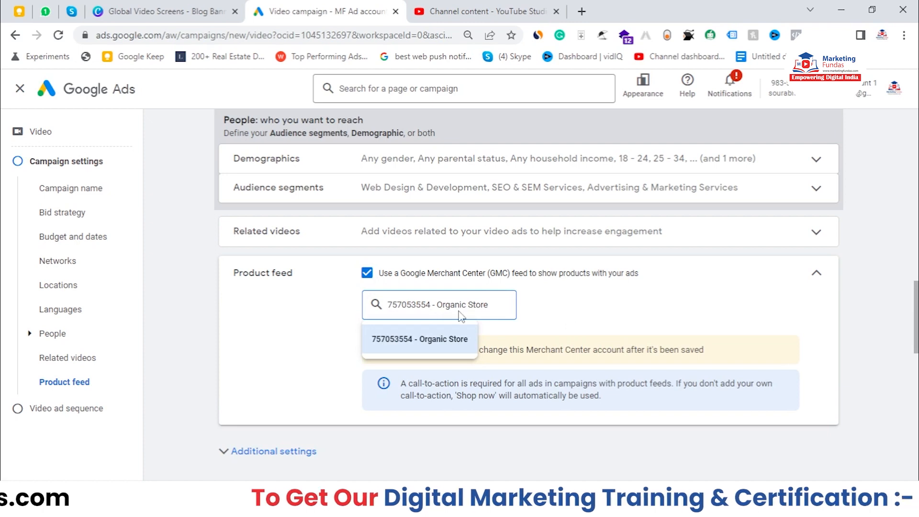
click(367, 273)
Expand the campaign's additional settings and open the Devices section
scroll(550, 347, down, 1)
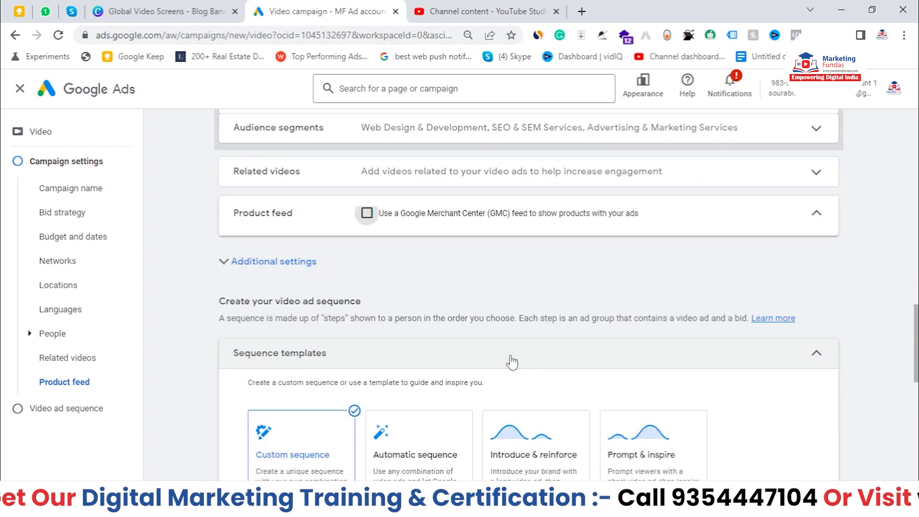
click(220, 272)
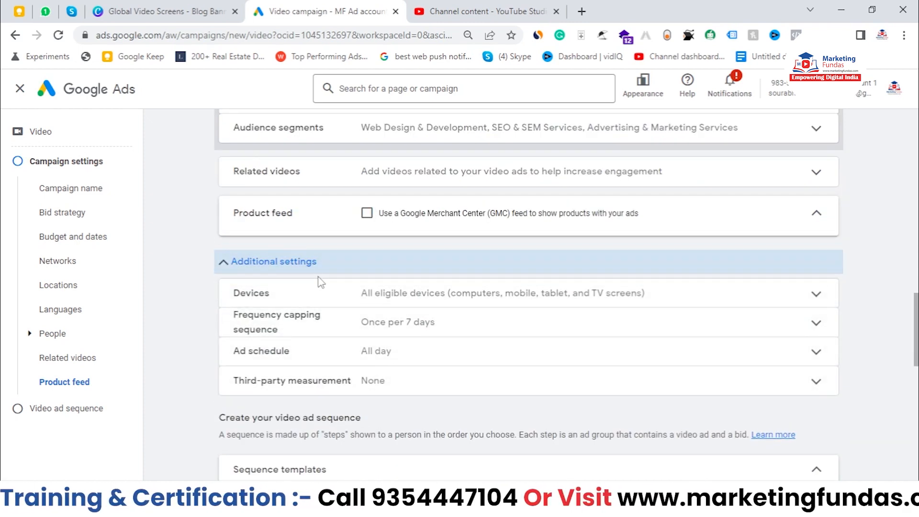
click(324, 293)
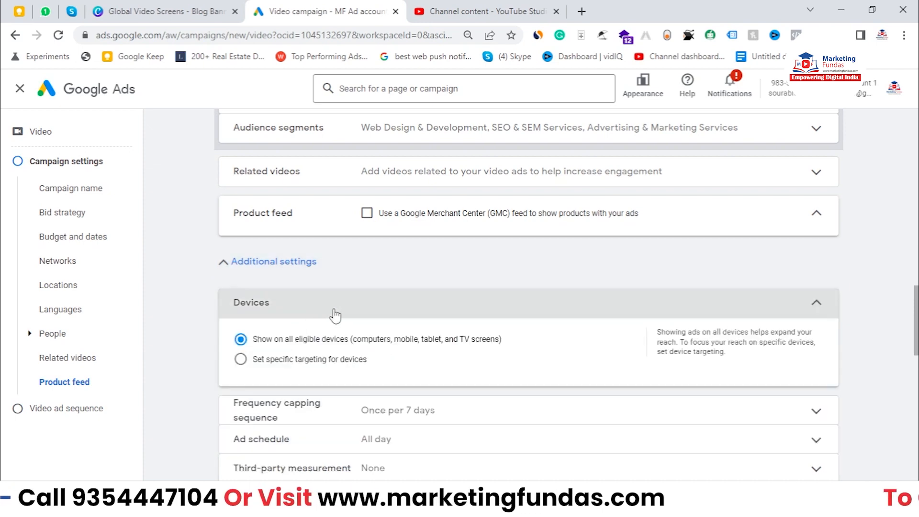
Set specific device targeting and exclude computers, tablets and TV screens so only mobile phones remain
click(310, 359)
scroll(411, 389, down, 1)
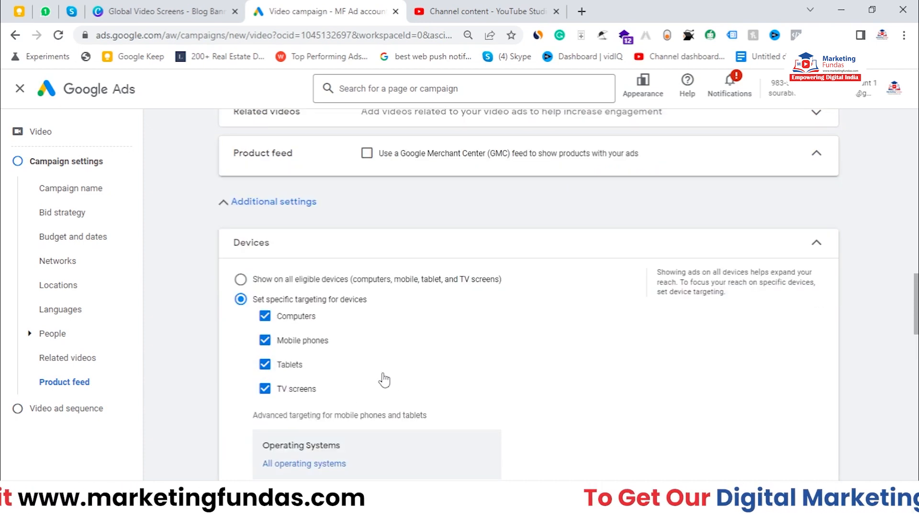
click(264, 316)
click(265, 364)
click(265, 388)
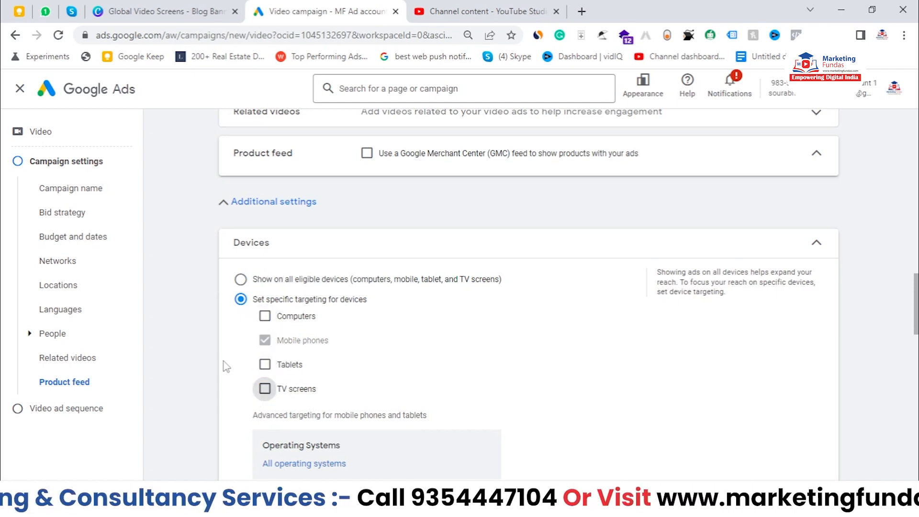
Check the advanced mobile targeting options, restore showing ads on all eligible devices, and collapse the Devices section
scroll(247, 302, down, 2)
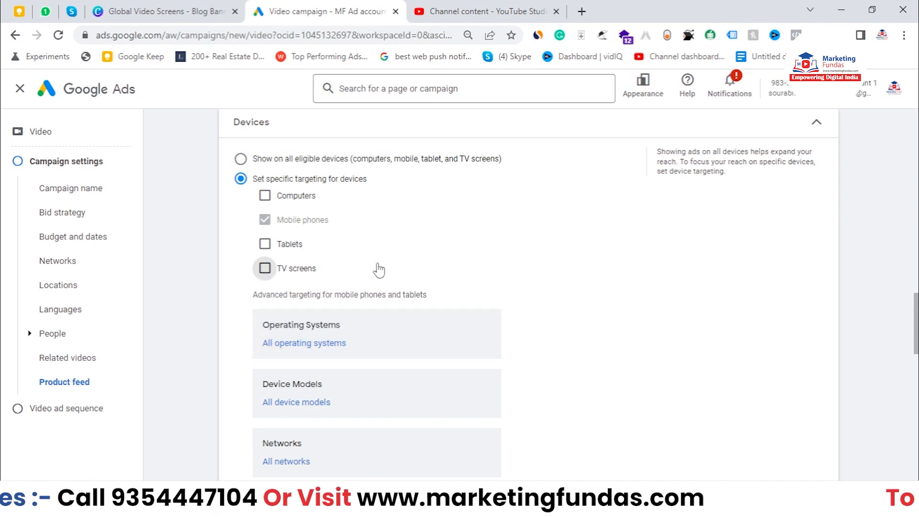
scroll(226, 258, down, 2)
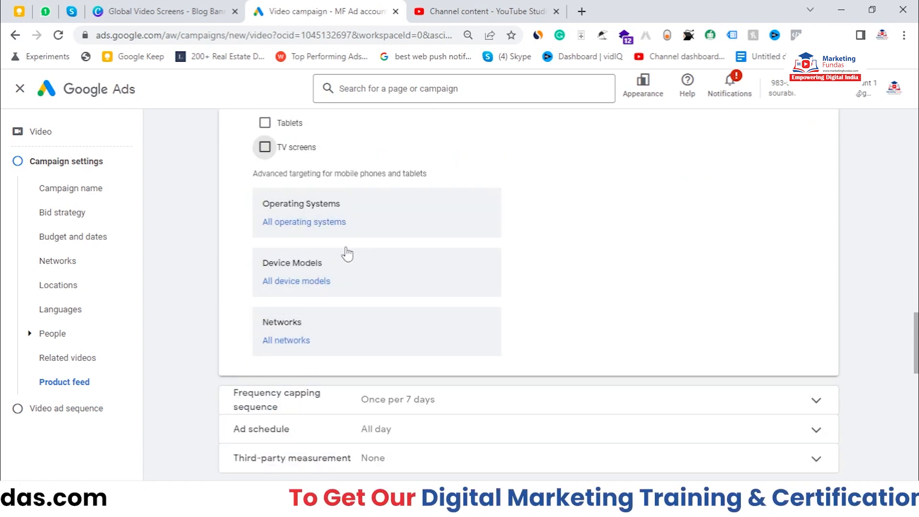
scroll(341, 385, up, 1)
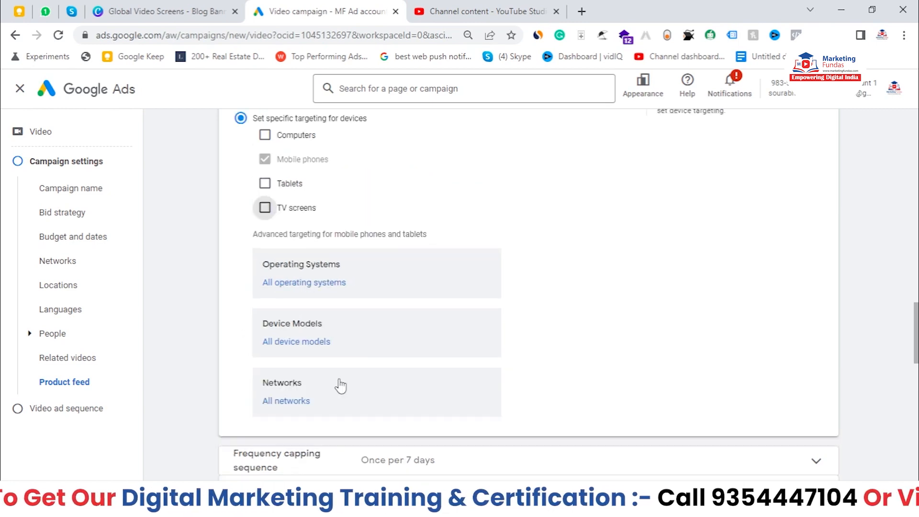
scroll(311, 335, up, 1)
click(245, 158)
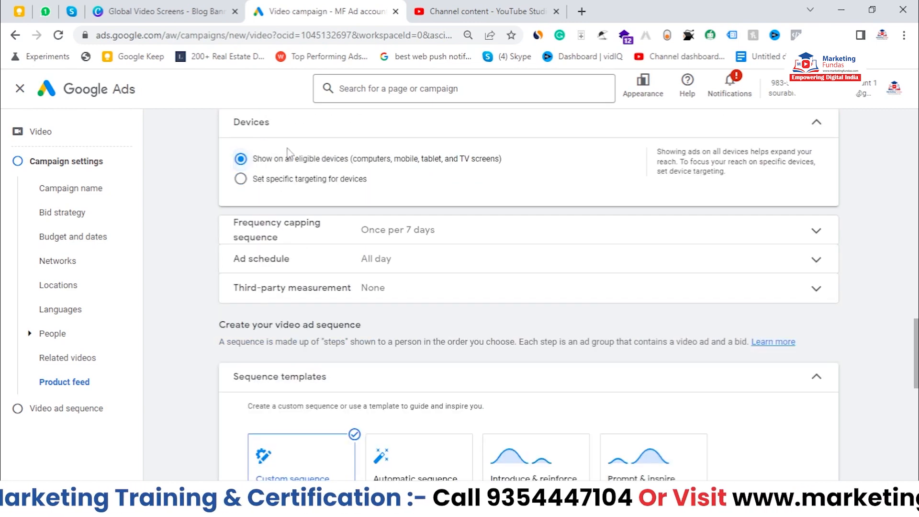
click(508, 129)
Try the Once per 30 days frequency cap for the sequence and return it to Once per 7 days
scroll(383, 201, down, 1)
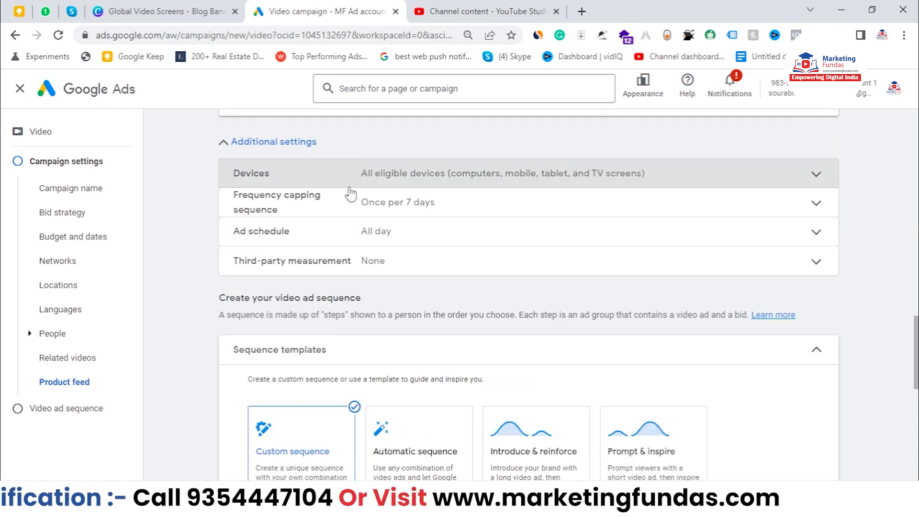
click(337, 214)
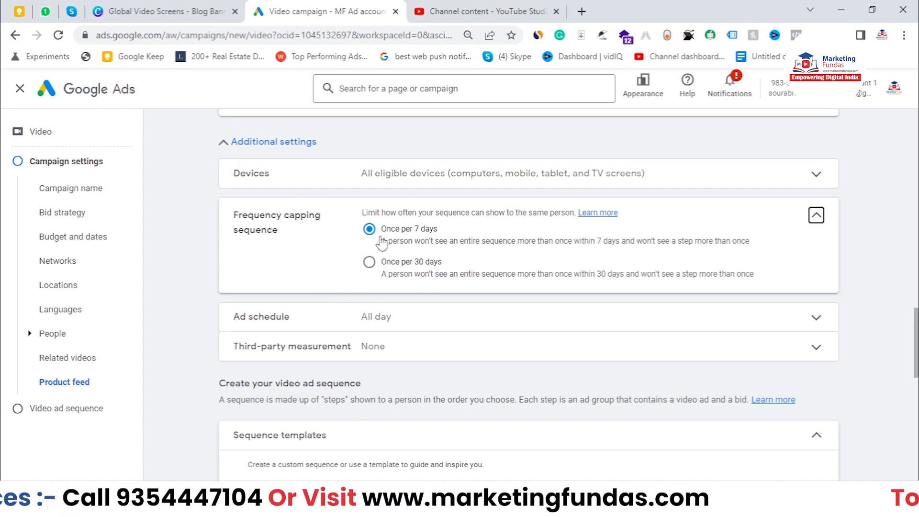
drag(382, 228, 446, 236)
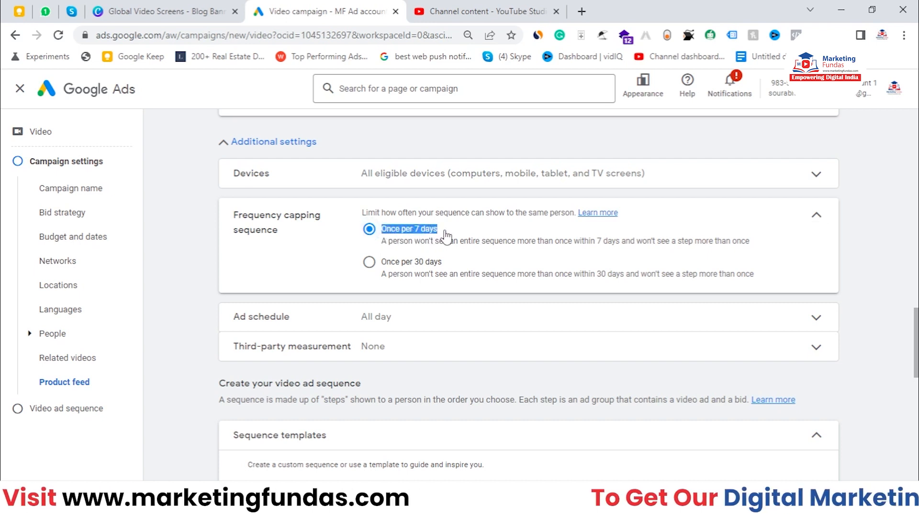
drag(381, 262, 451, 265)
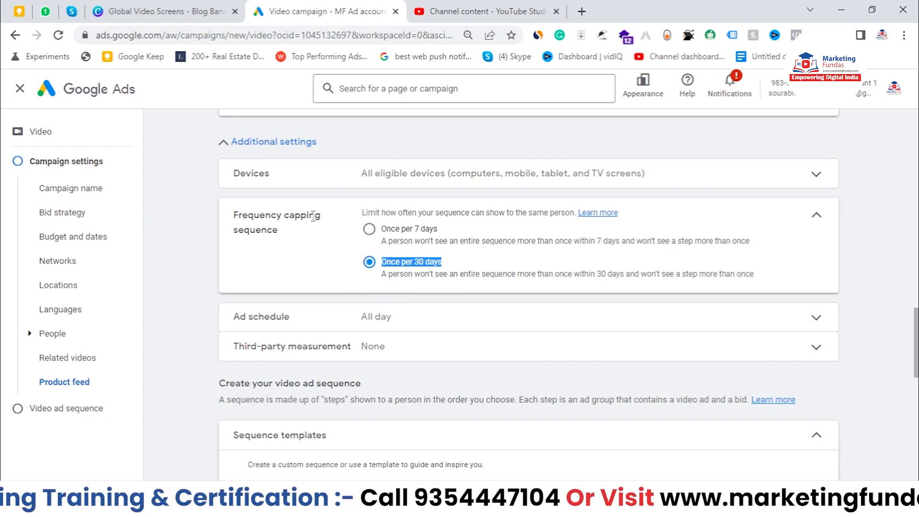
click(370, 233)
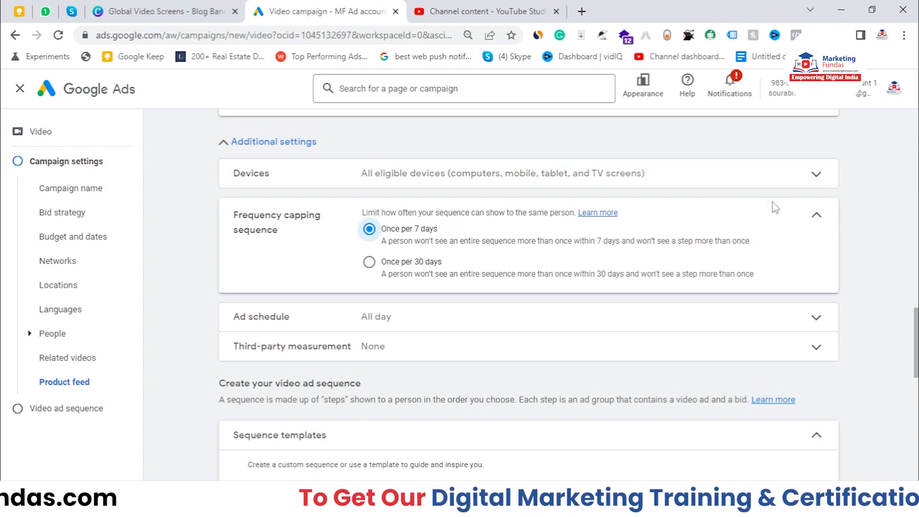
click(816, 218)
Add two rows to the ad schedule, one for Mondays and one for Thursdays, each from 12:00 AM to 12:00 AM
click(418, 241)
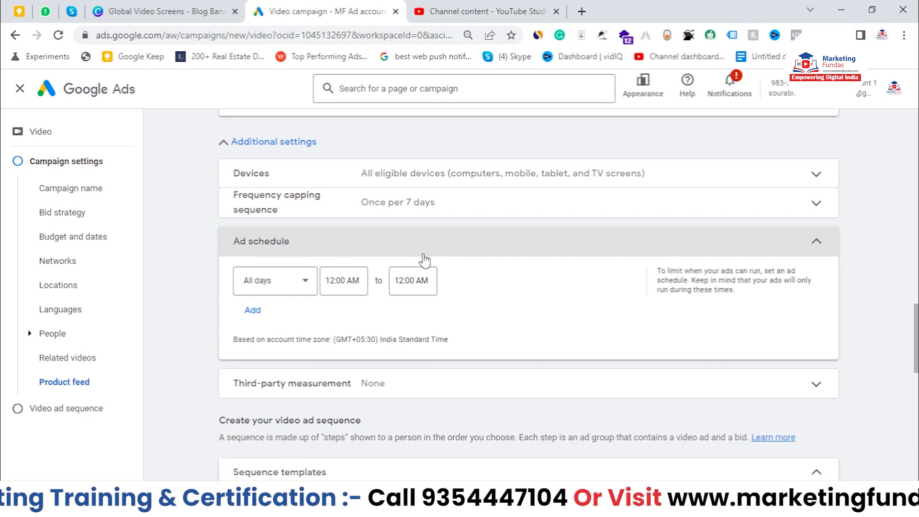
click(258, 311)
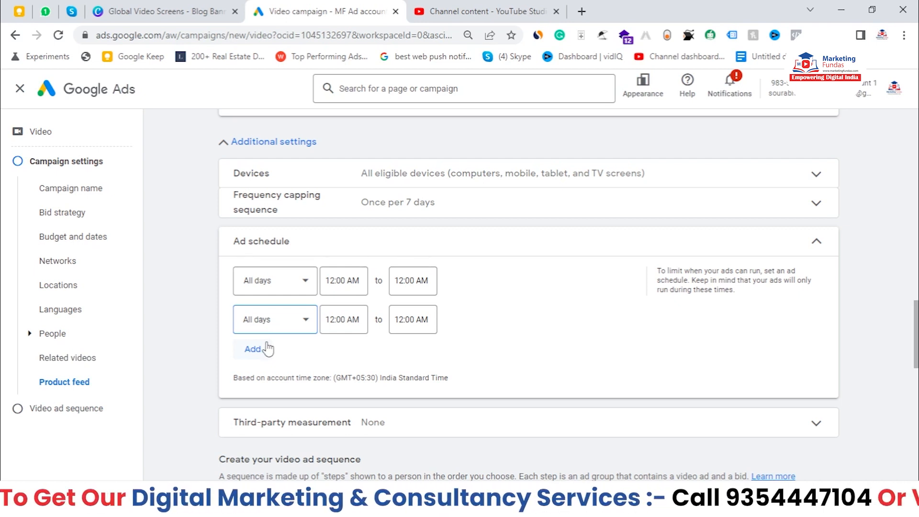
click(295, 321)
scroll(278, 239, down, 2)
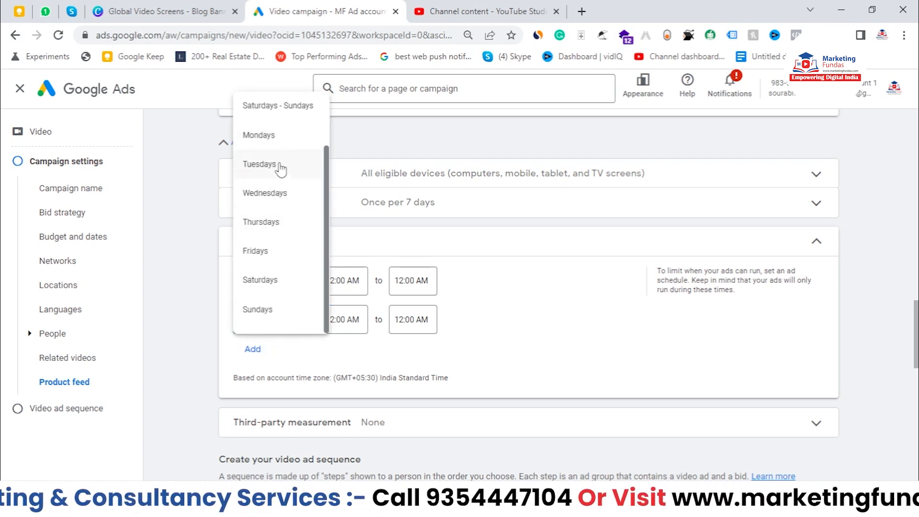
scroll(281, 170, up, 1)
click(261, 165)
click(252, 349)
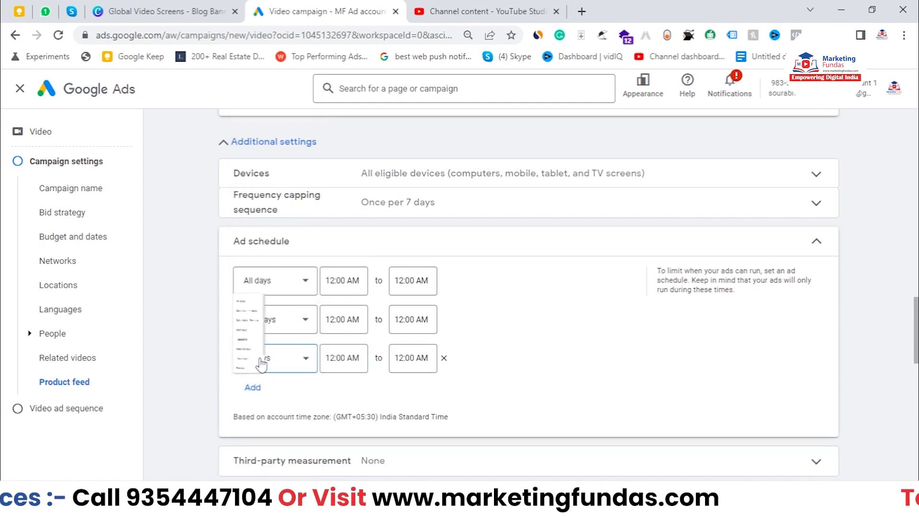
click(259, 368)
click(268, 328)
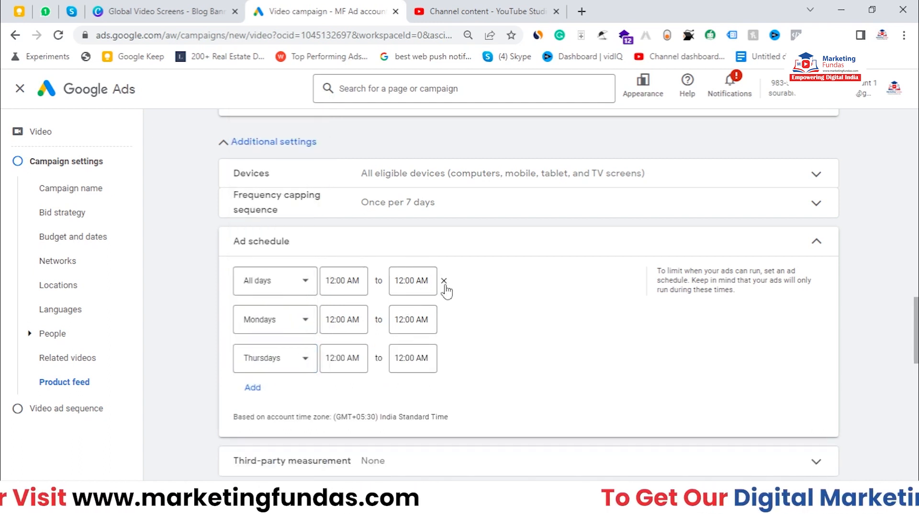
Remove the all-days, Mondays and Thursdays rows to reset the ad schedule to all day, and collapse the Ad schedule section
click(445, 282)
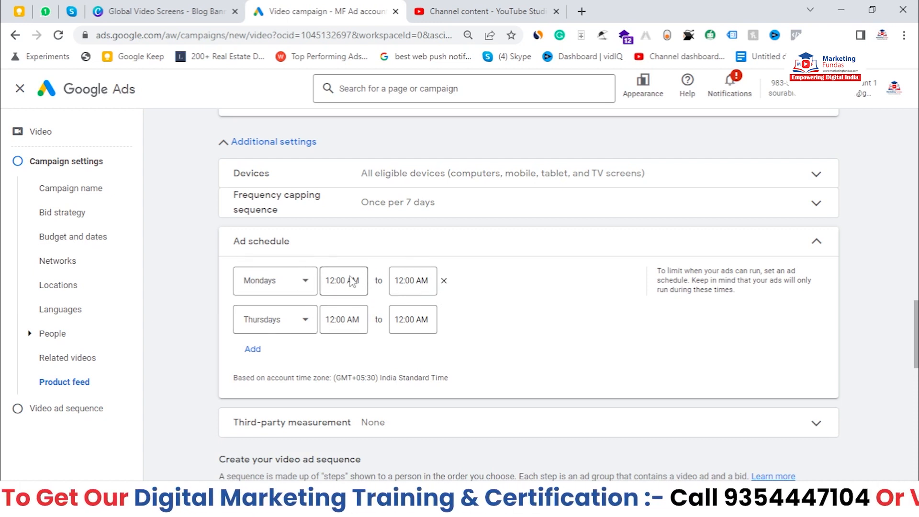
click(329, 280)
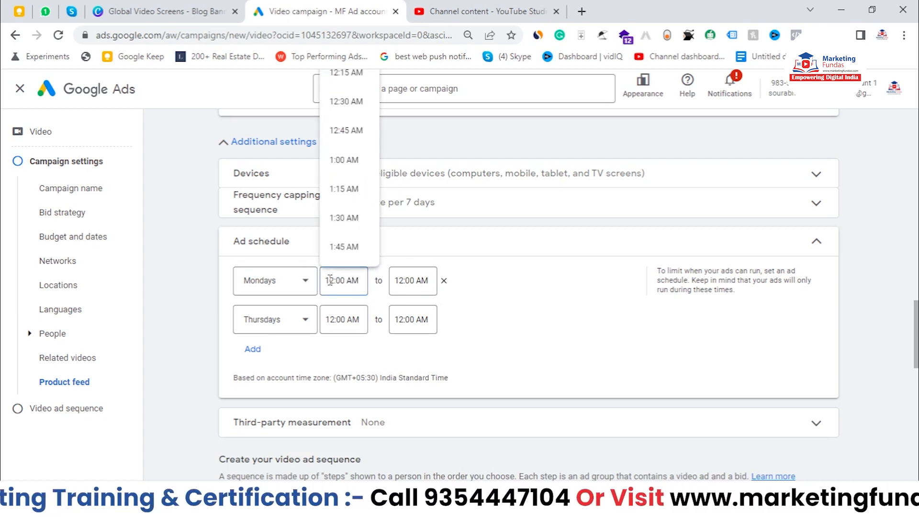
drag(330, 280, 365, 289)
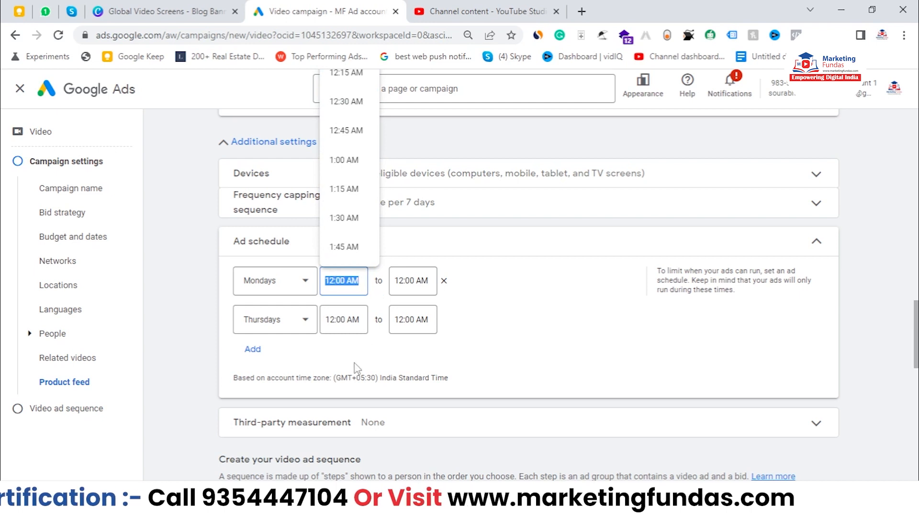
click(339, 319)
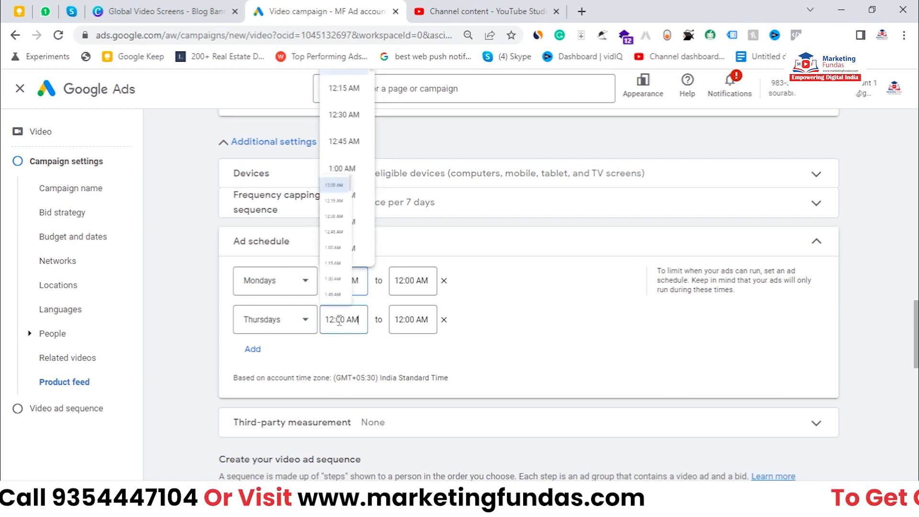
click(445, 324)
click(443, 279)
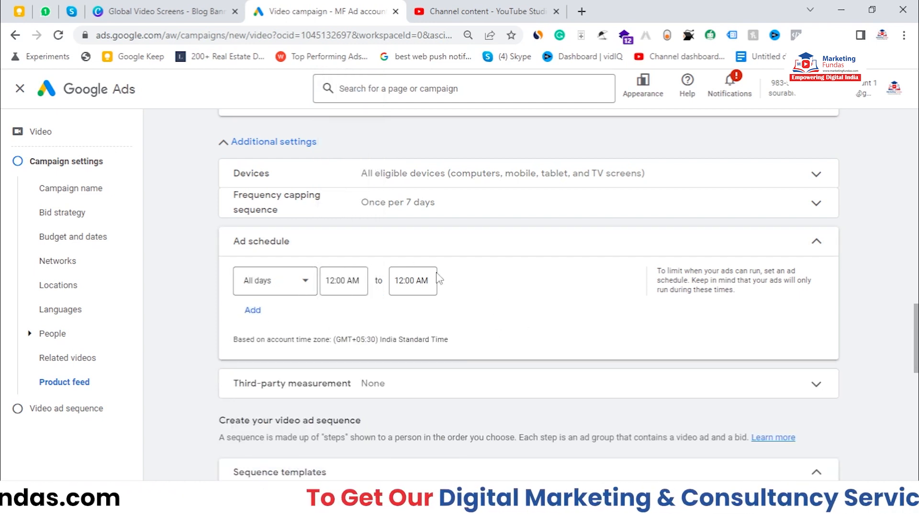
click(768, 241)
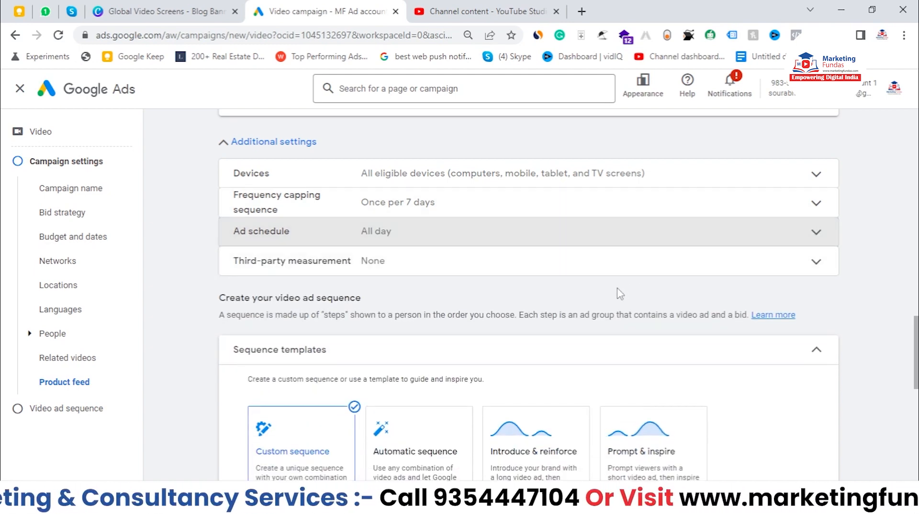
Examine the Create your video ad sequence section, including its sequence templates and the step builder below them
scroll(608, 283, down, 1)
scroll(328, 184, down, 2)
scroll(323, 206, up, 2)
scroll(861, 239, up, 1)
drag(917, 338, 916, 427)
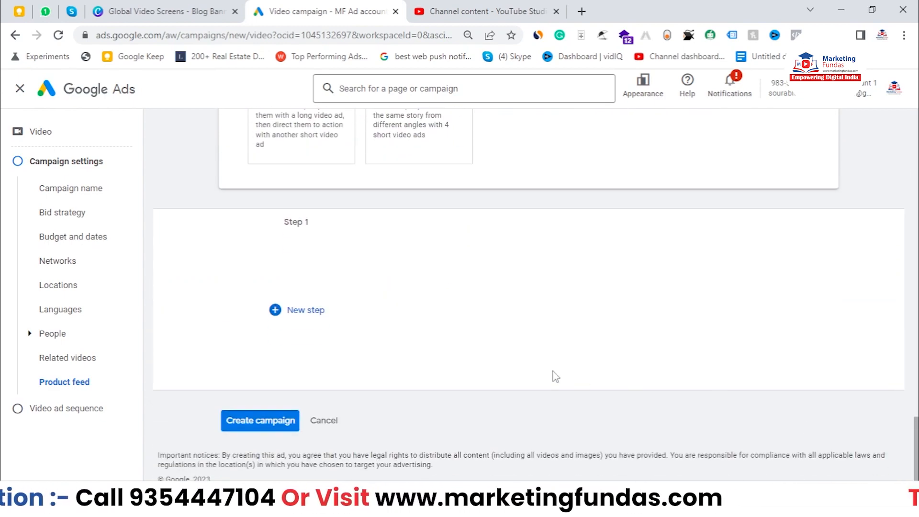
scroll(318, 316, up, 5)
scroll(321, 320, up, 3)
drag(207, 144, 368, 139)
scroll(349, 199, up, 3)
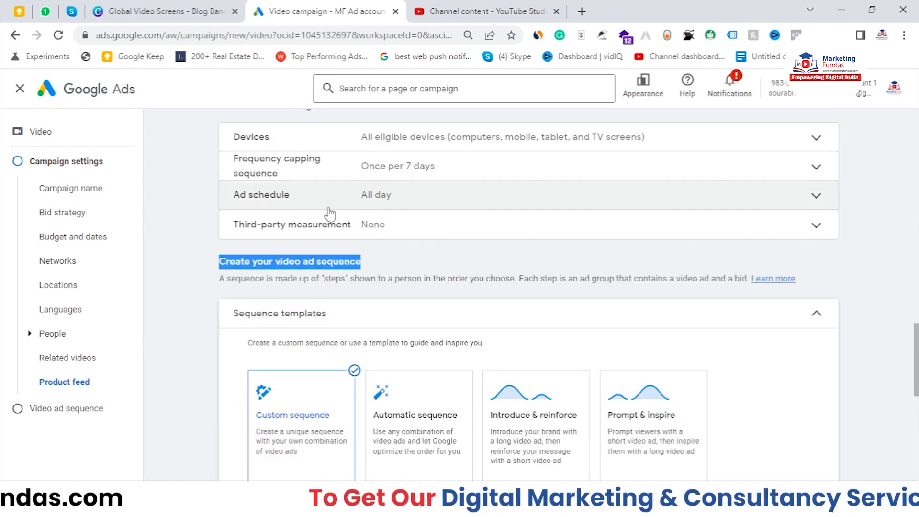
scroll(731, 267, down, 4)
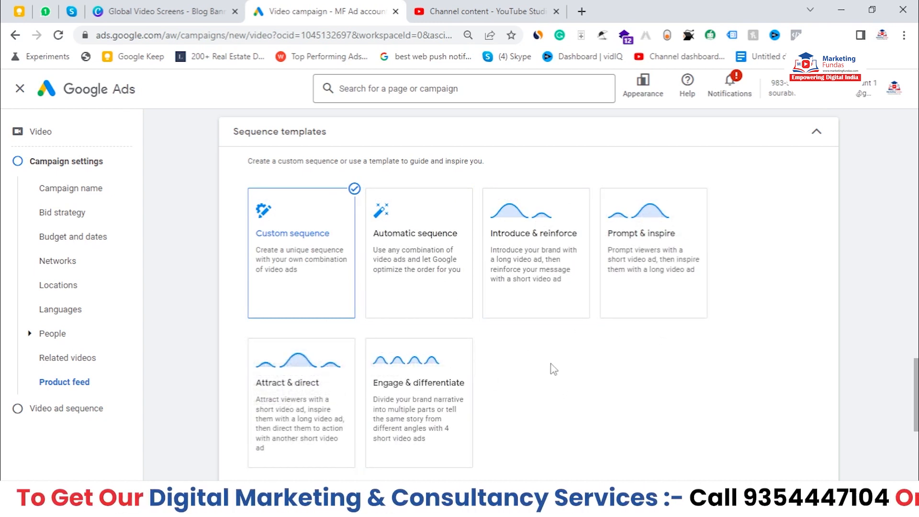
Try the Introduce & reinforce sequence template and review the order of its video ad steps
click(526, 260)
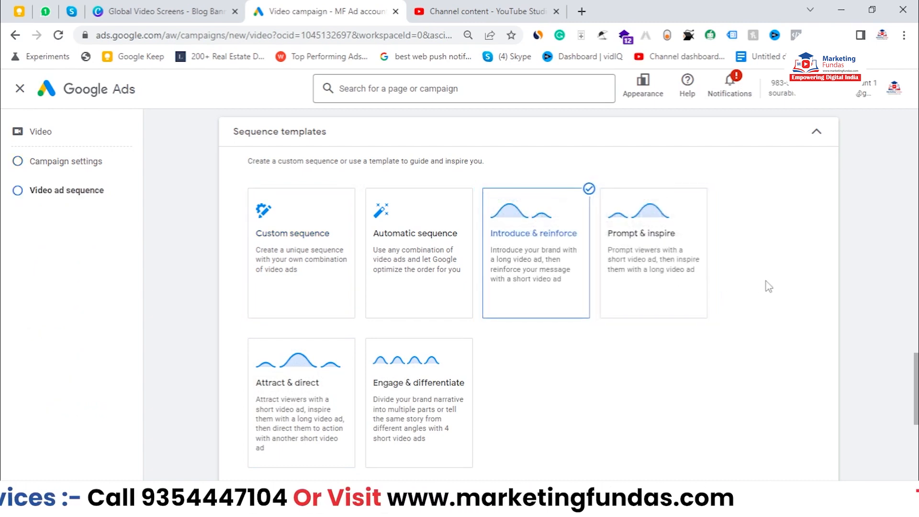
scroll(766, 285, down, 4)
scroll(730, 291, up, 4)
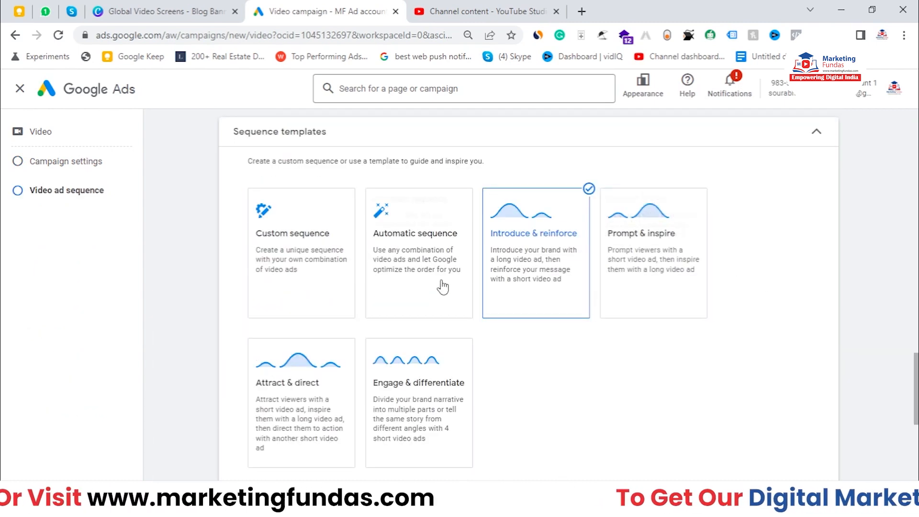
scroll(596, 321, down, 6)
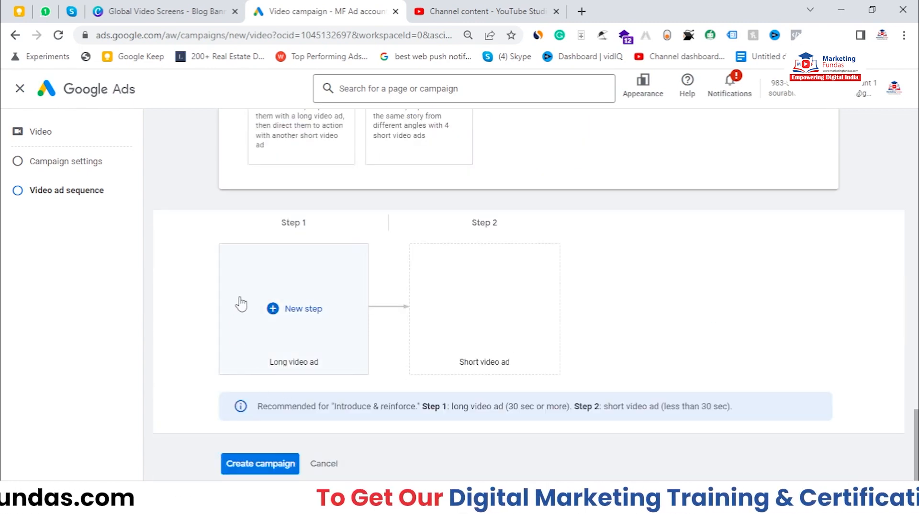
scroll(496, 332, up, 5)
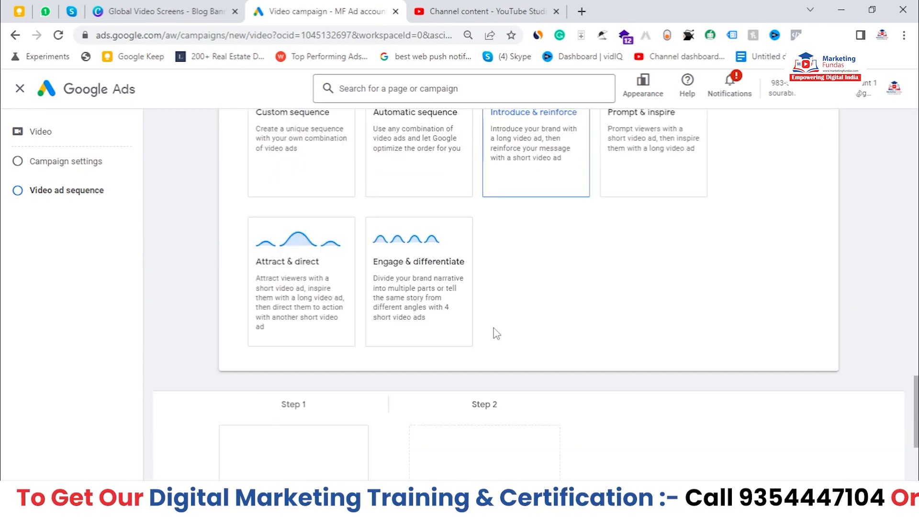
Try the Prompt & inspire sequence template and review its short and long video ad steps
click(674, 191)
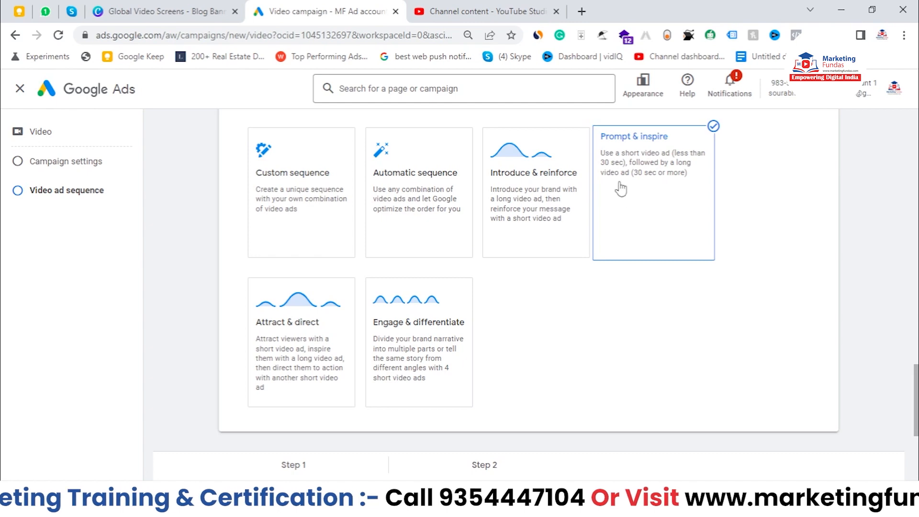
scroll(621, 345, down, 4)
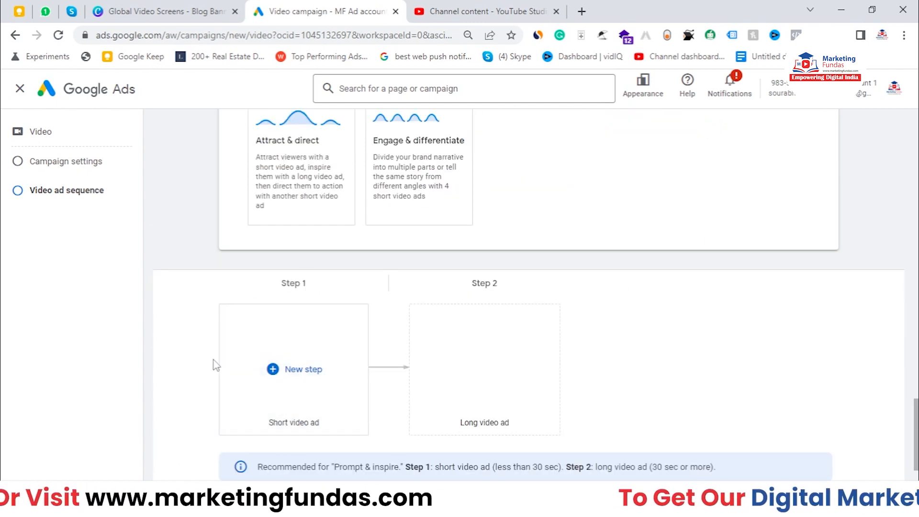
scroll(607, 401, up, 3)
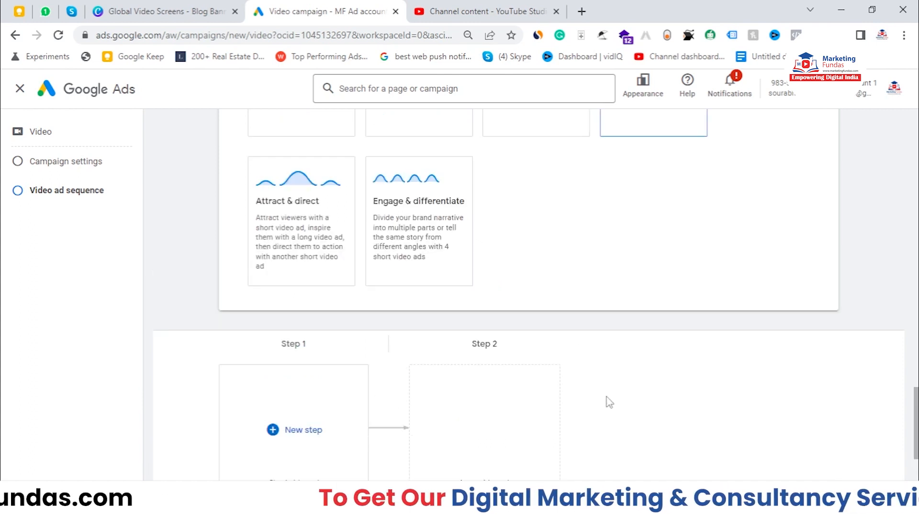
Try the Attract & direct sequence template and review its video ad steps
click(330, 297)
scroll(287, 383, down, 2)
scroll(273, 409, down, 1)
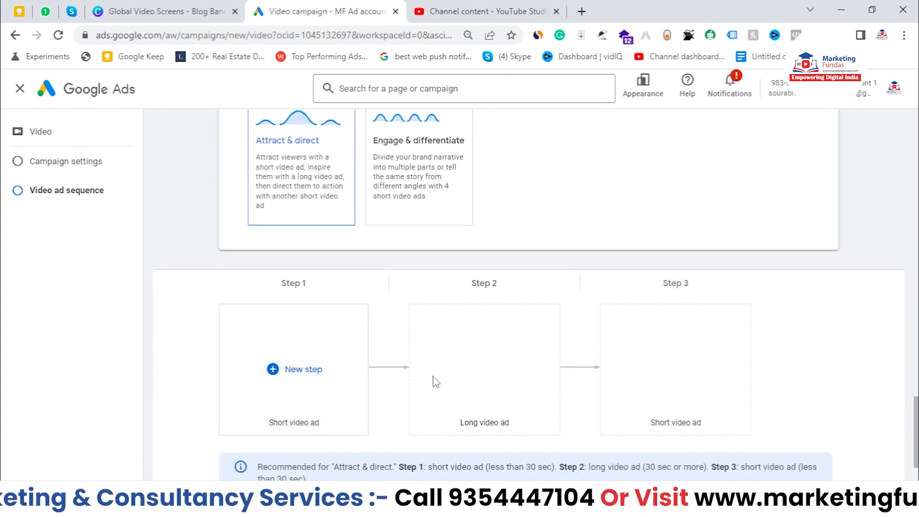
scroll(670, 387, up, 1)
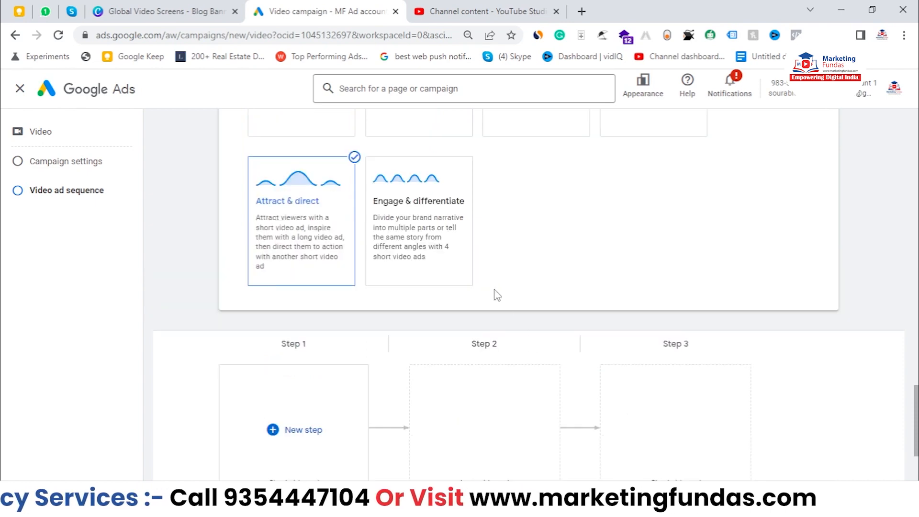
Try the Engage & differentiate sequence template and look through all of its video ad steps
click(416, 235)
scroll(414, 285, down, 1)
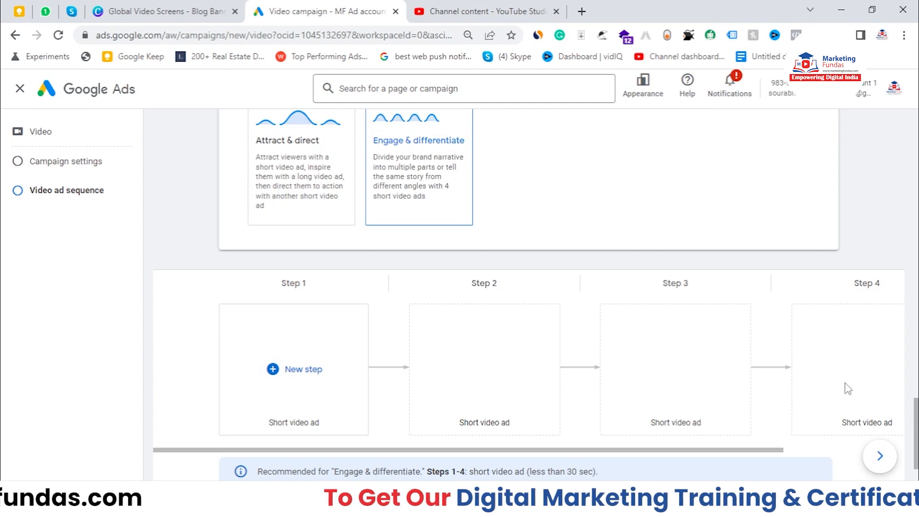
click(878, 457)
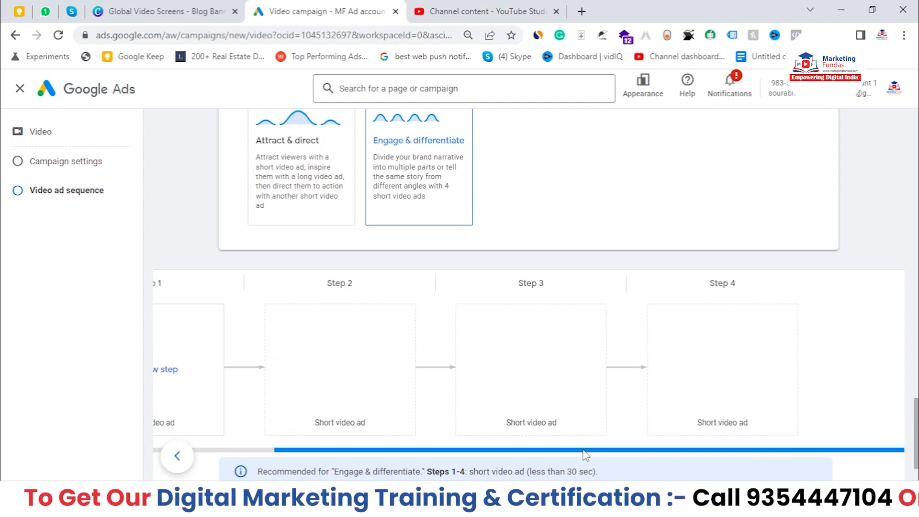
drag(541, 450, 419, 455)
scroll(437, 419, up, 3)
scroll(447, 414, up, 1)
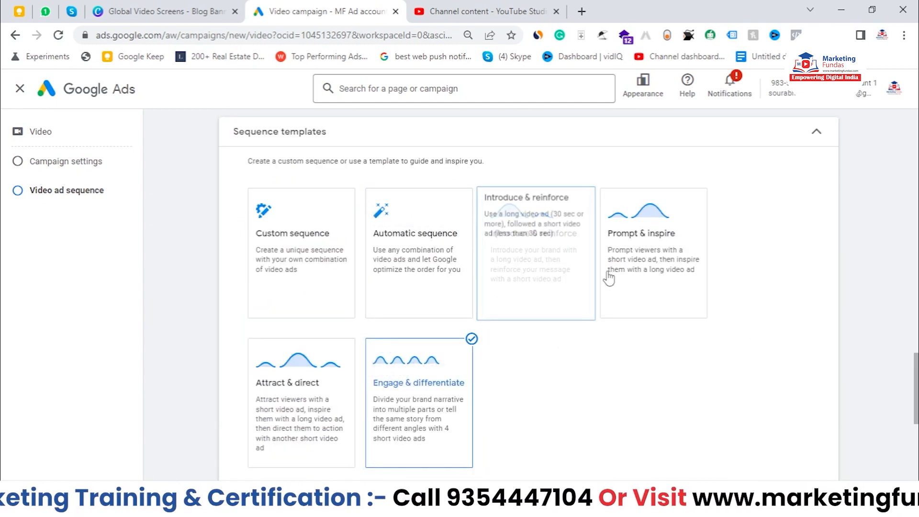
Choose the Custom sequence template for the video ad sequence and check its step builder
click(299, 257)
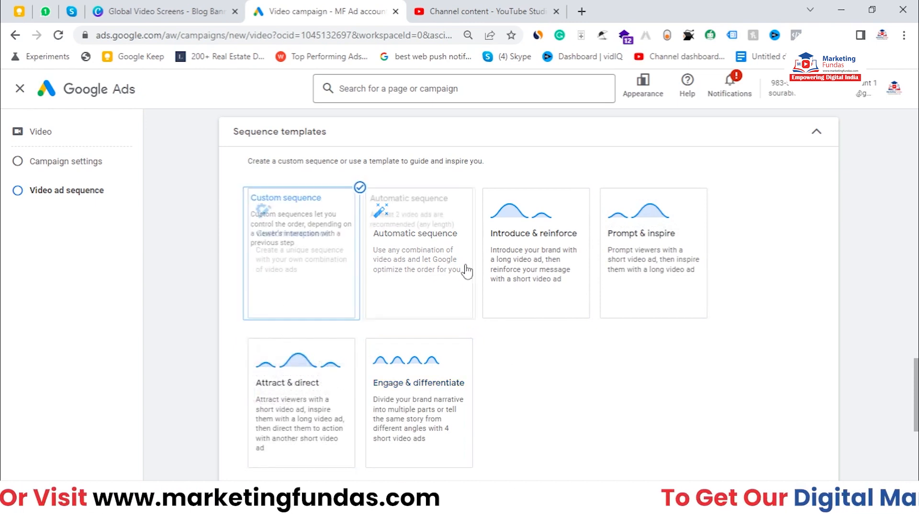
scroll(675, 421, down, 5)
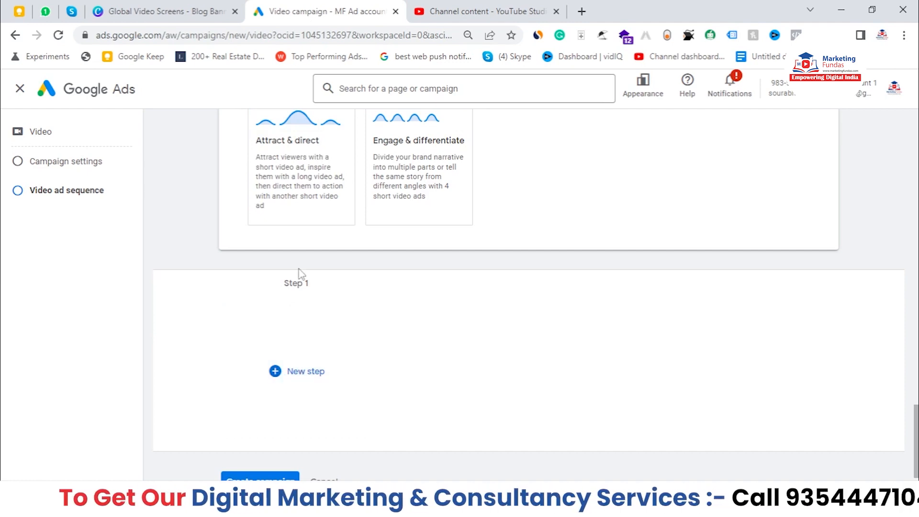
scroll(291, 373, up, 4)
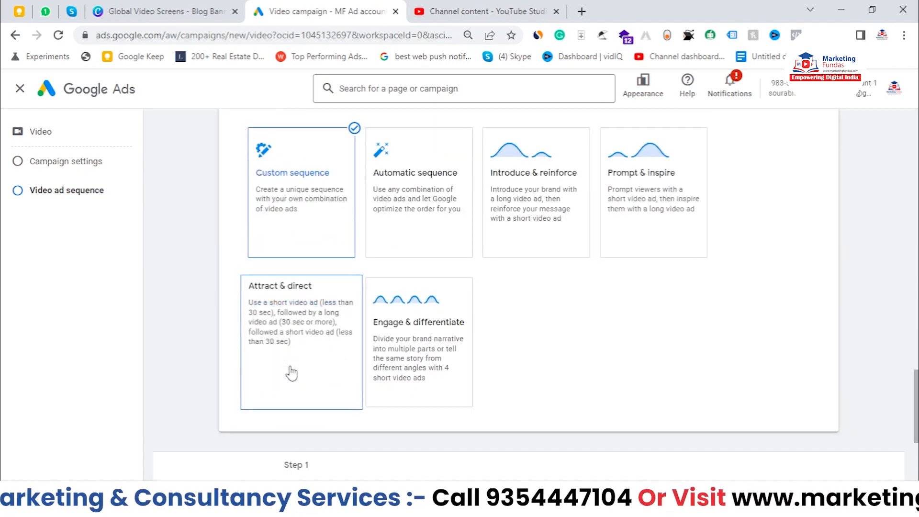
Start a new sequence step for Step 1, dismiss the introduction, and review the ad group, video and bid fields
scroll(291, 372, down, 4)
click(291, 372)
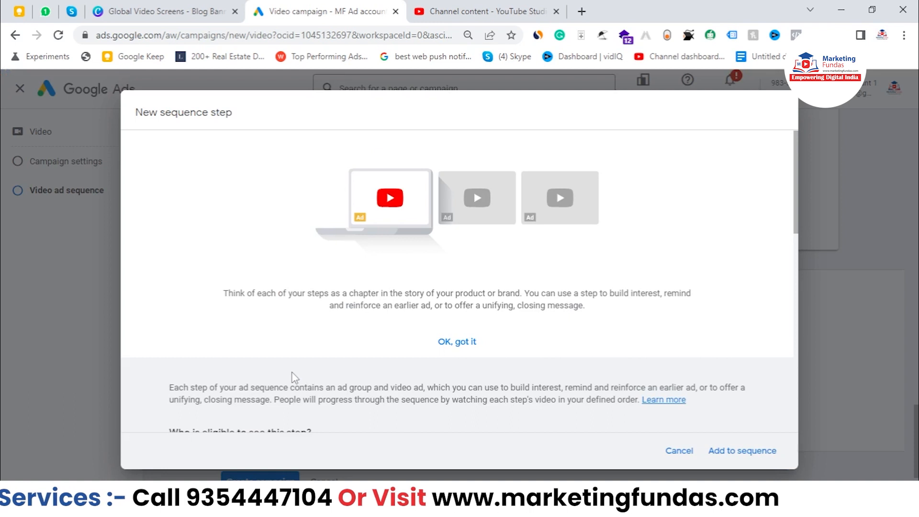
click(461, 342)
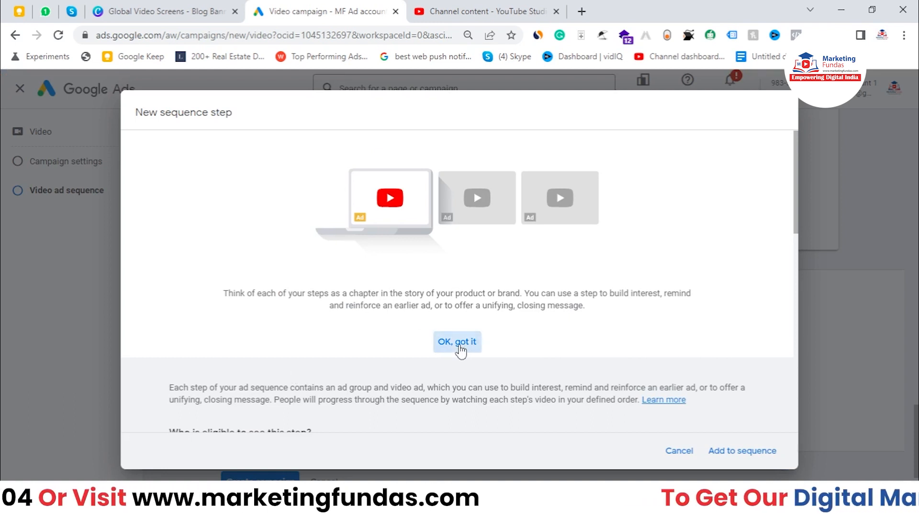
scroll(568, 225, down, 4)
scroll(626, 228, down, 4)
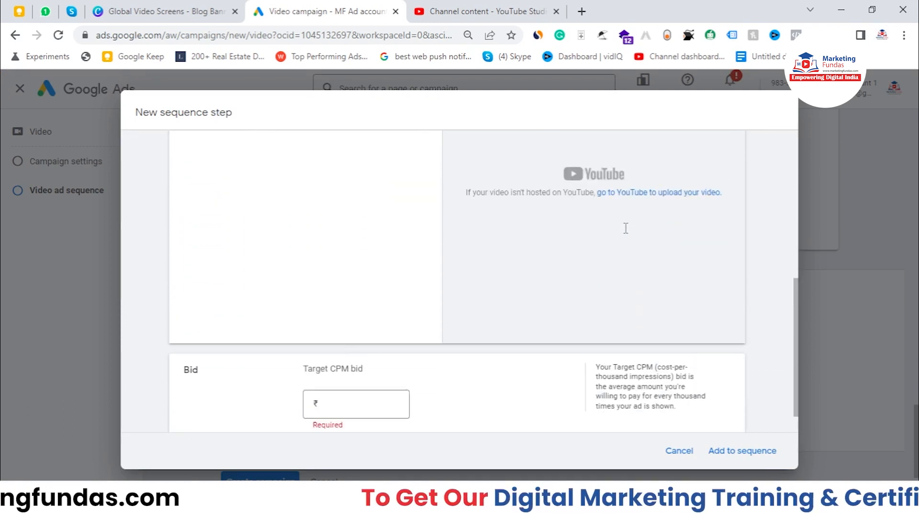
scroll(624, 233, up, 6)
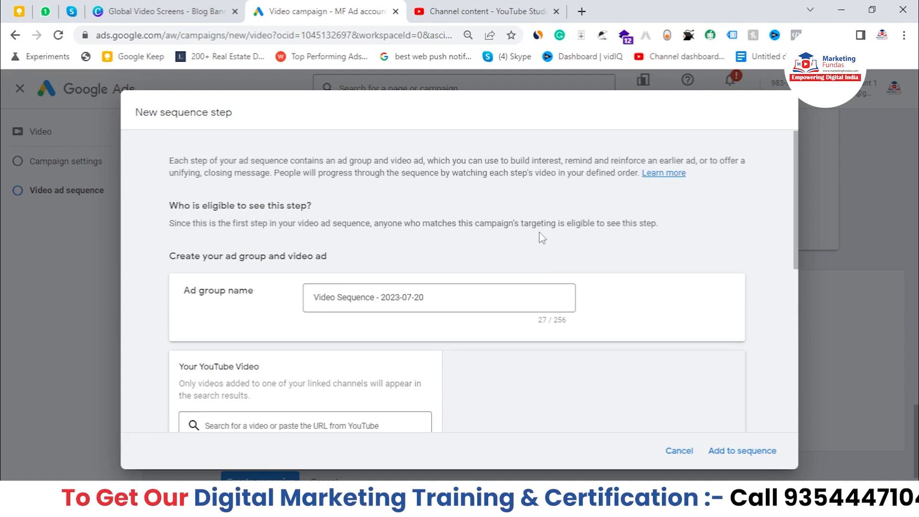
Rename the ad group of the new sequence step as "Video ad sq 1"
click(432, 302)
drag(433, 302, 309, 304)
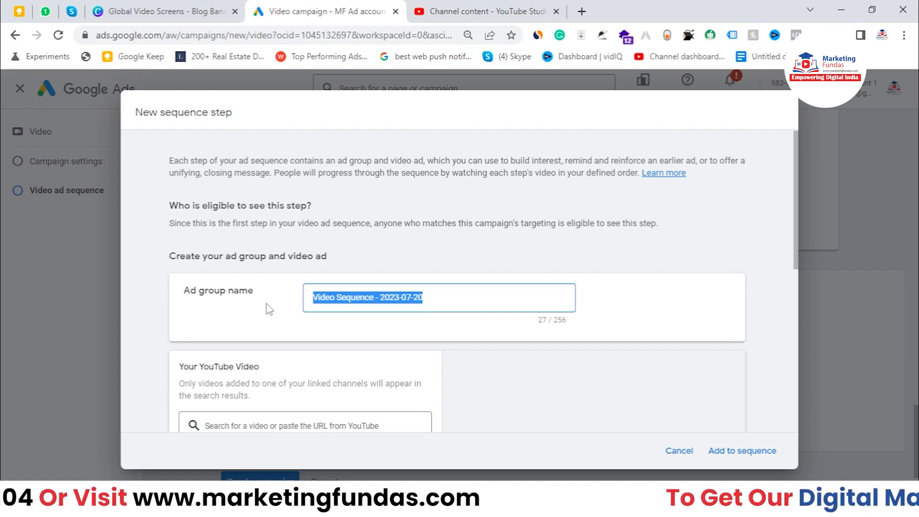
text(Video ad sq 1)
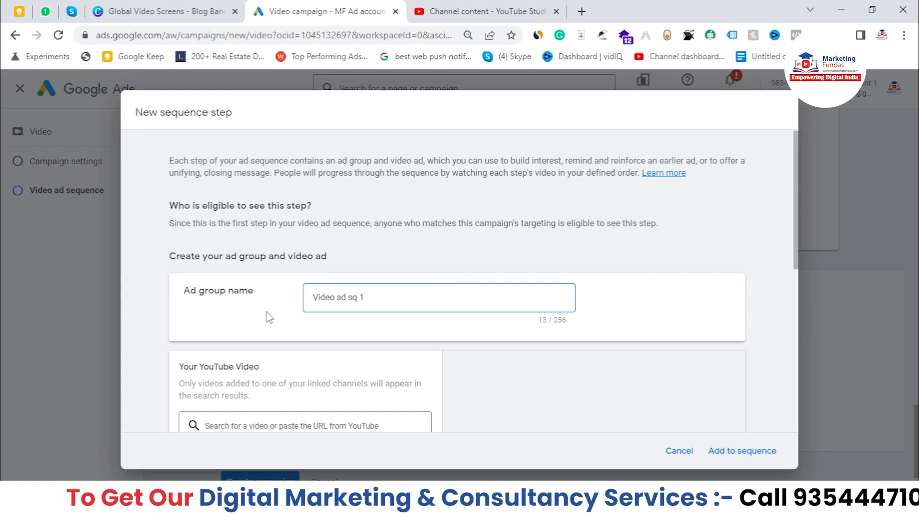
Switch to YouTube Studio and look through the channel's uploaded videos and their lengths for use in the ad sequence
scroll(416, 287, down, 3)
click(278, 298)
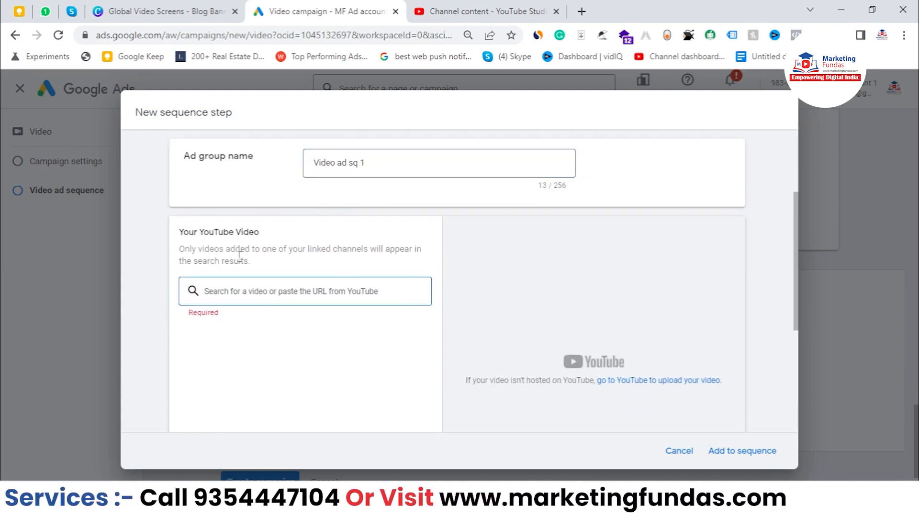
click(461, 7)
drag(916, 219, 917, 196)
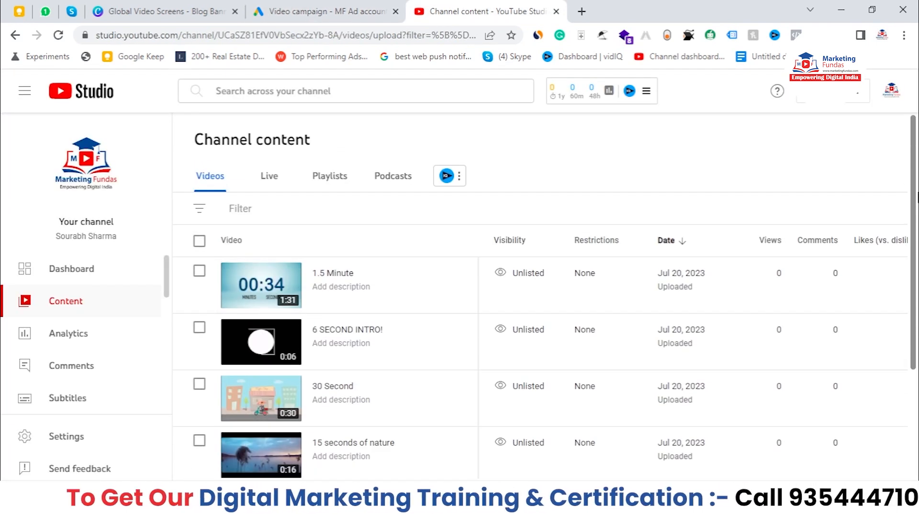
drag(915, 144, 918, 203)
scroll(421, 278, up, 3)
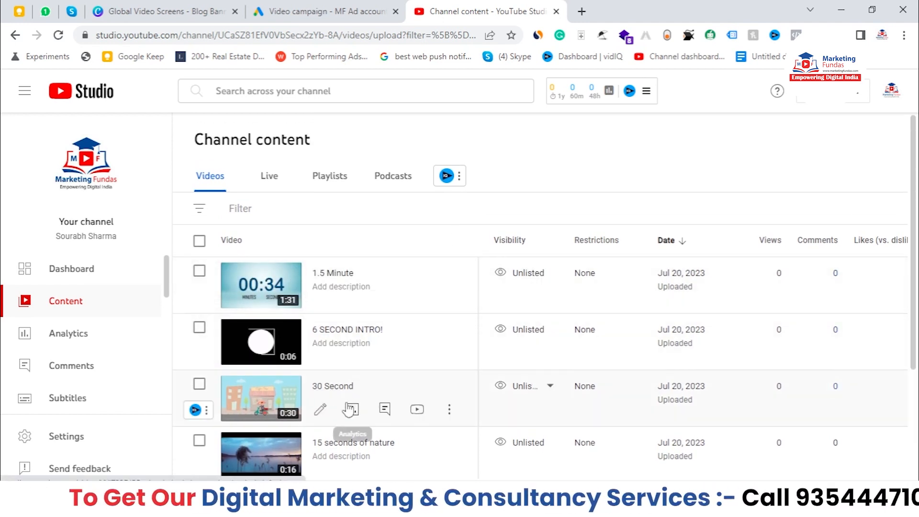
scroll(288, 345, down, 3)
scroll(268, 421, up, 3)
scroll(286, 362, down, 2)
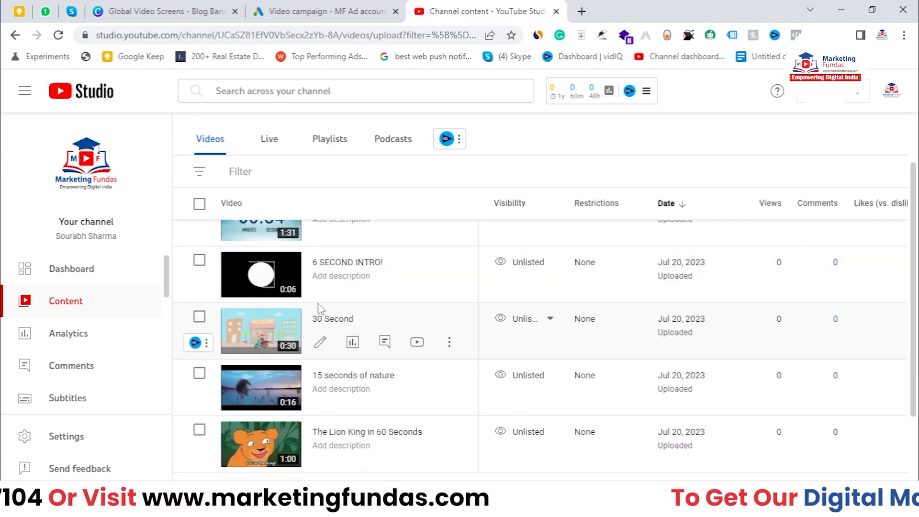
scroll(323, 316, up, 2)
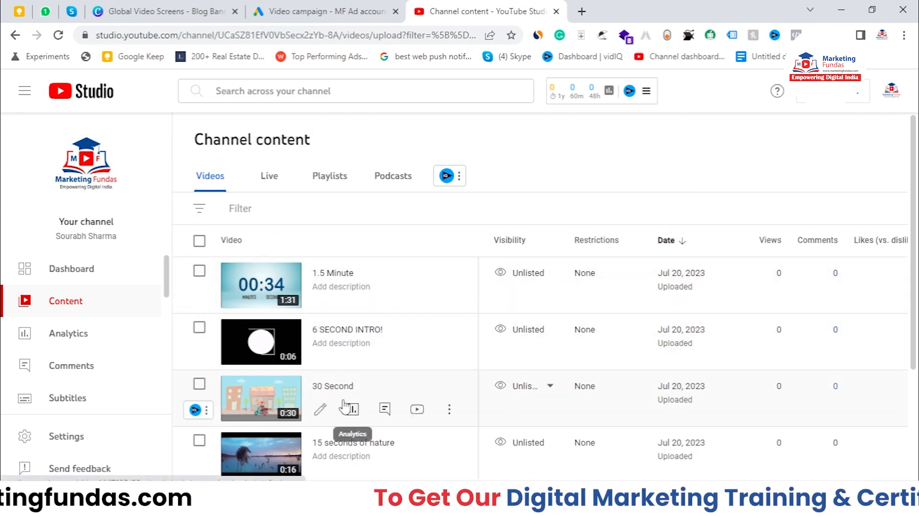
Locate the 30 Second video among the channel's uploads and open its list of further options
scroll(351, 341, down, 2)
scroll(352, 340, down, 1)
scroll(352, 341, up, 1)
scroll(541, 287, up, 2)
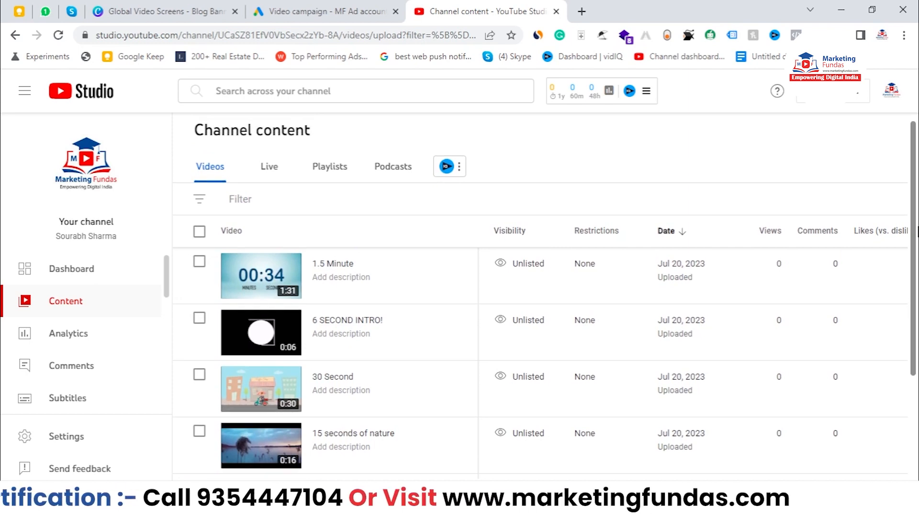
scroll(891, 345, down, 2)
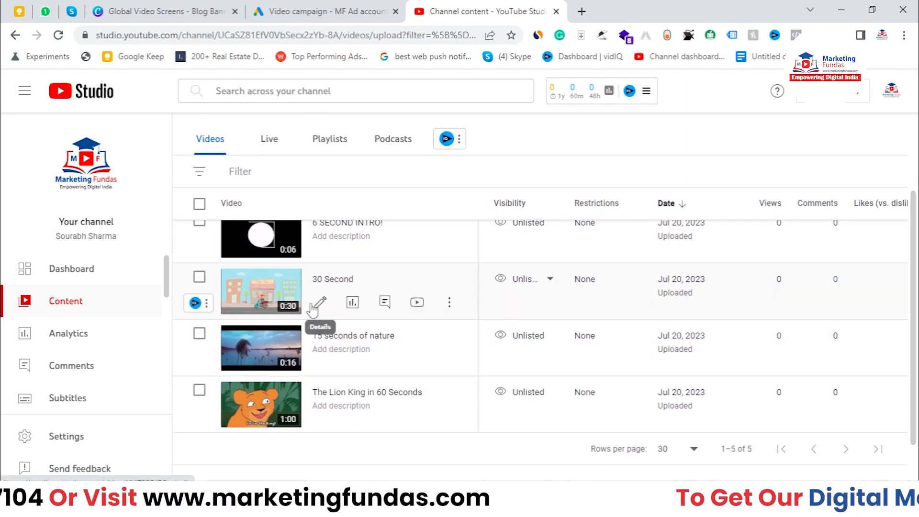
click(316, 304)
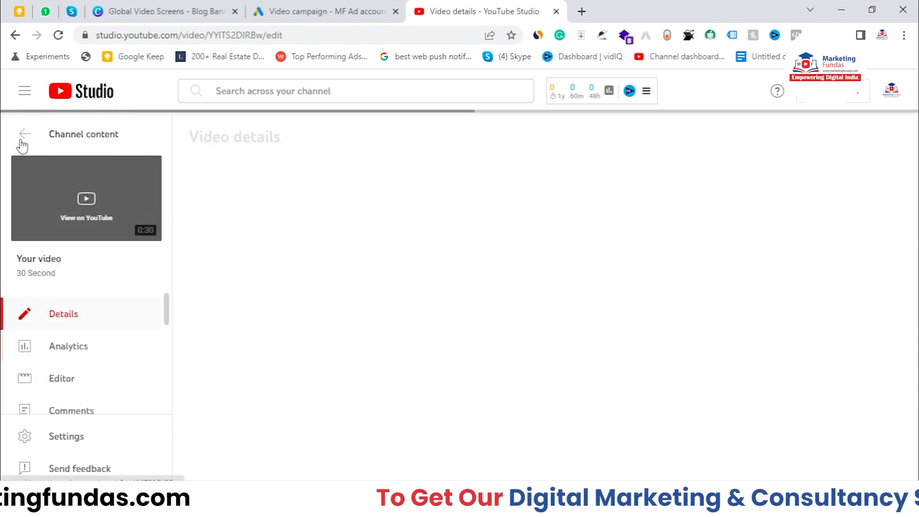
click(22, 139)
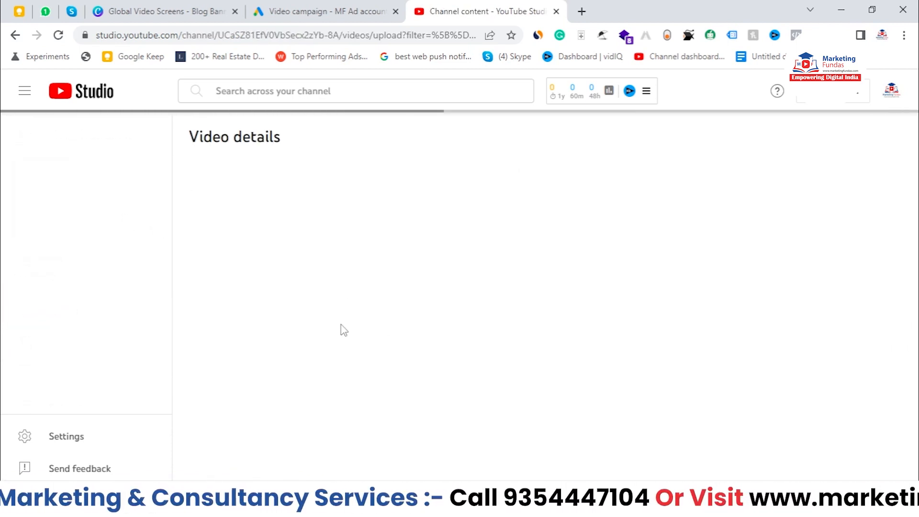
click(455, 278)
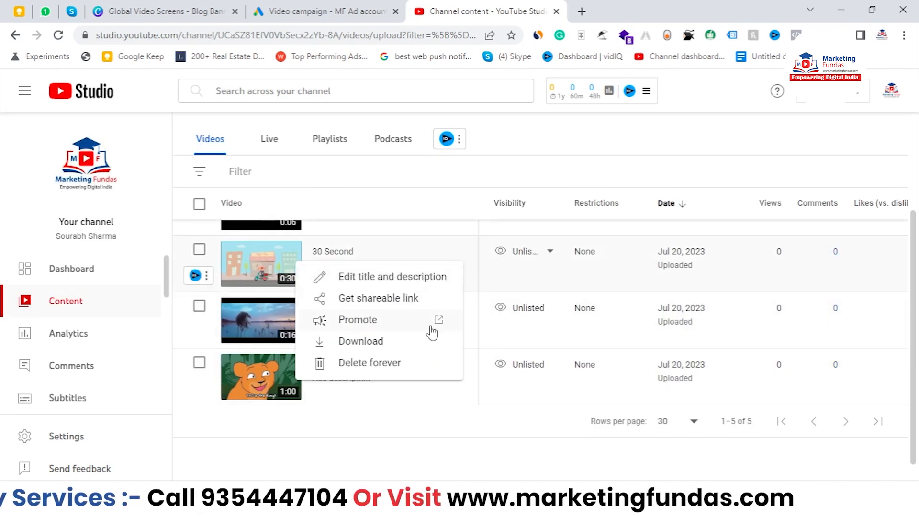
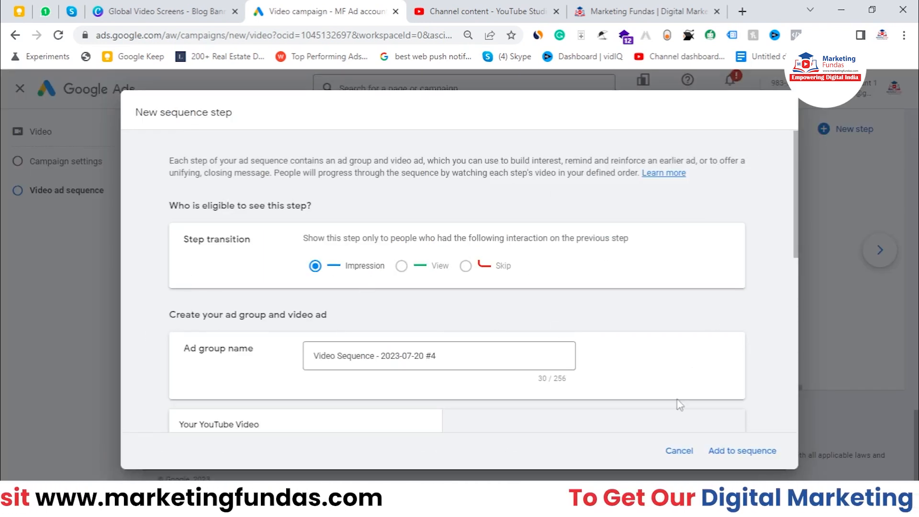
Discard the open step form and start a new sequence step following the 15-second nature video, up to its YouTube video field
click(679, 450)
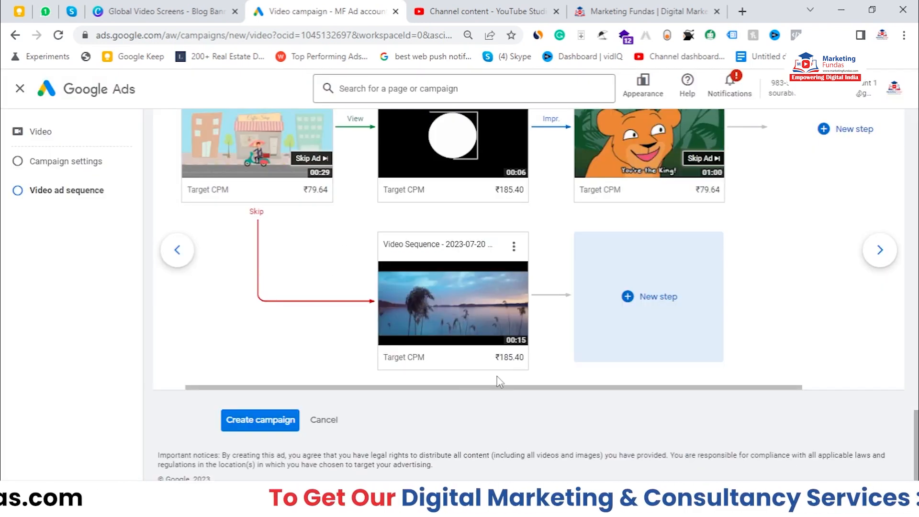
click(626, 298)
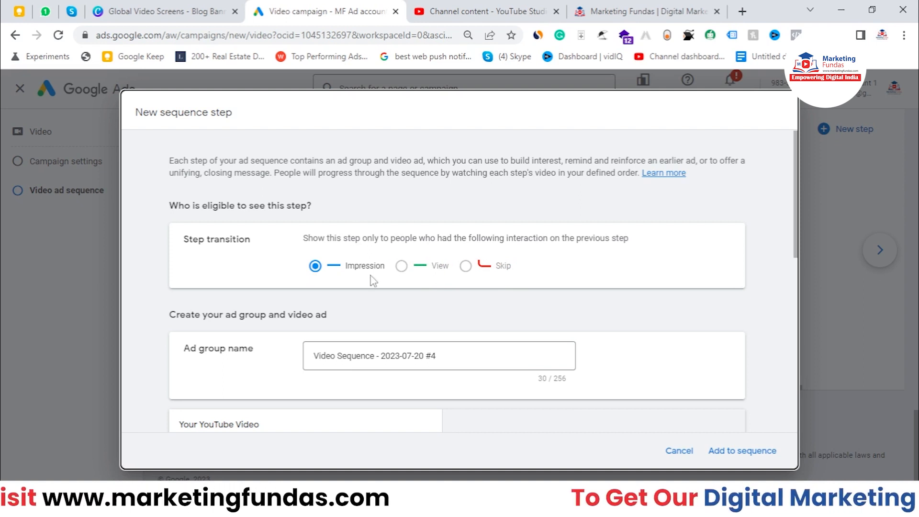
scroll(361, 233, down, 3)
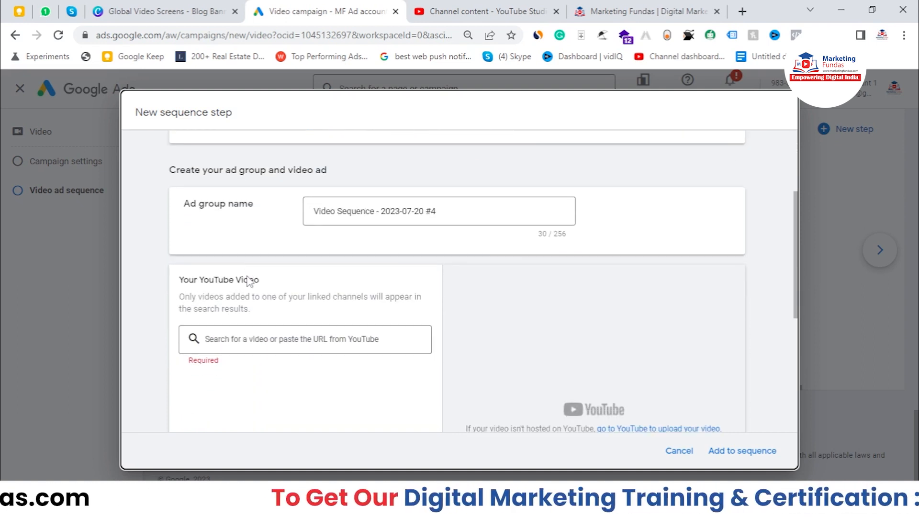
scroll(246, 283, down, 2)
click(250, 282)
Copy the shareable link of the 1.5 Minute video in YouTube Studio and paste it as the new step's video in Google Ads
click(486, 11)
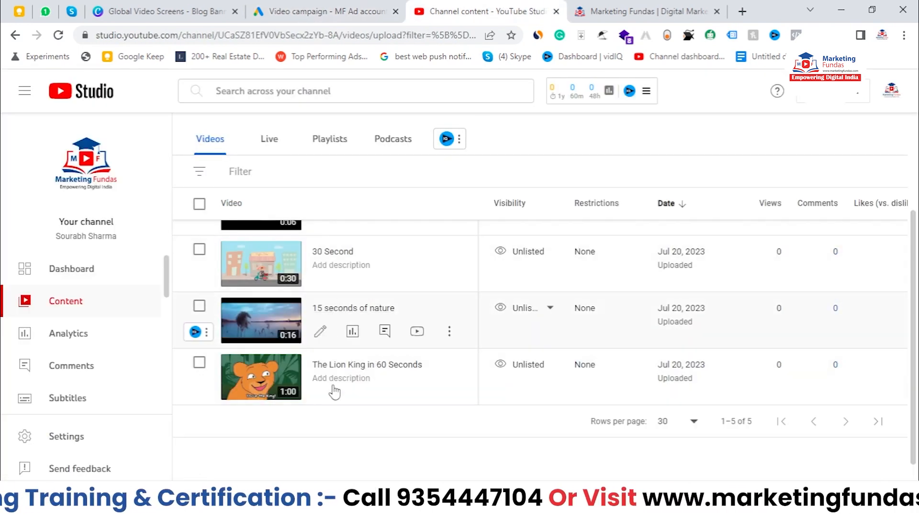
scroll(353, 362, up, 2)
scroll(353, 360, up, 1)
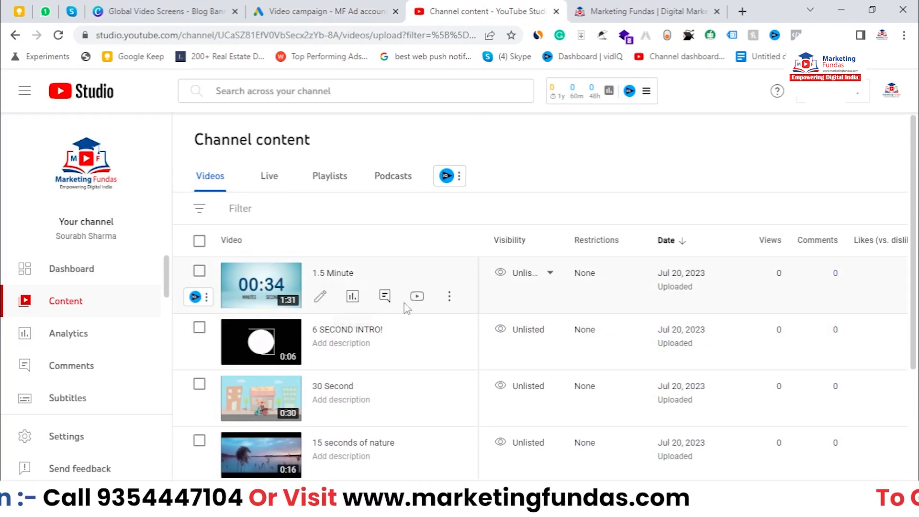
click(449, 296)
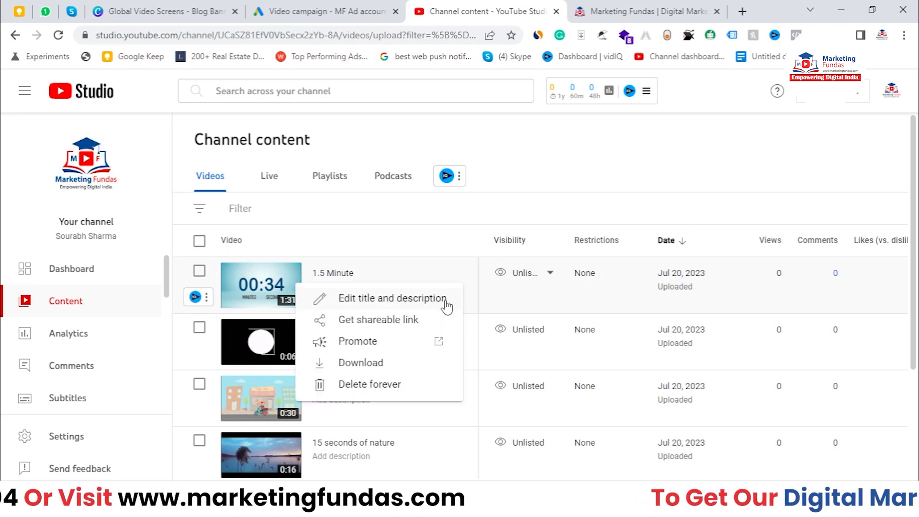
click(391, 325)
click(326, 11)
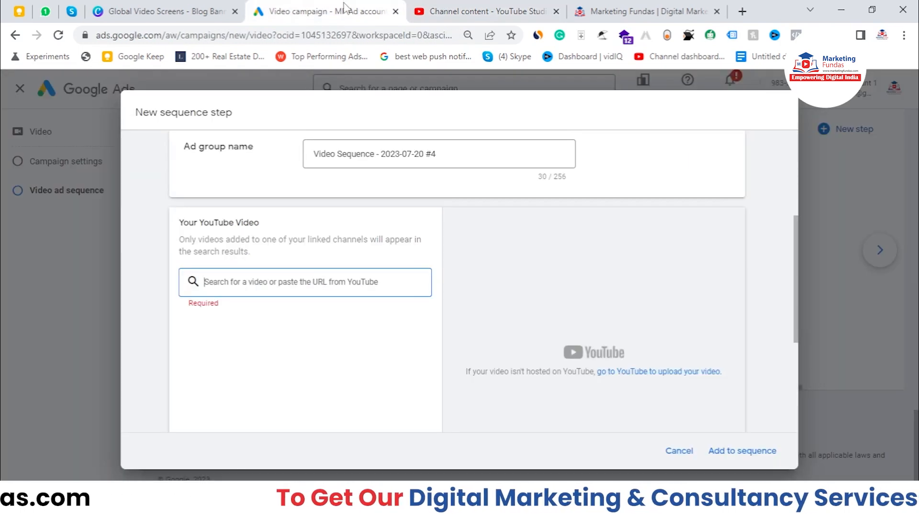
right_click(257, 280)
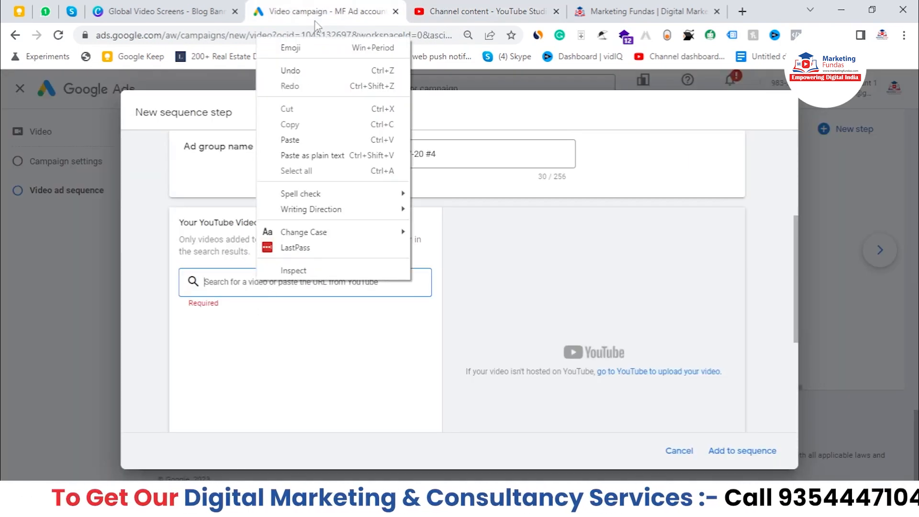
click(301, 142)
Enable the call-to-action for the skippable in-stream ad and set its text to "Learn more"
scroll(276, 294, down, 1)
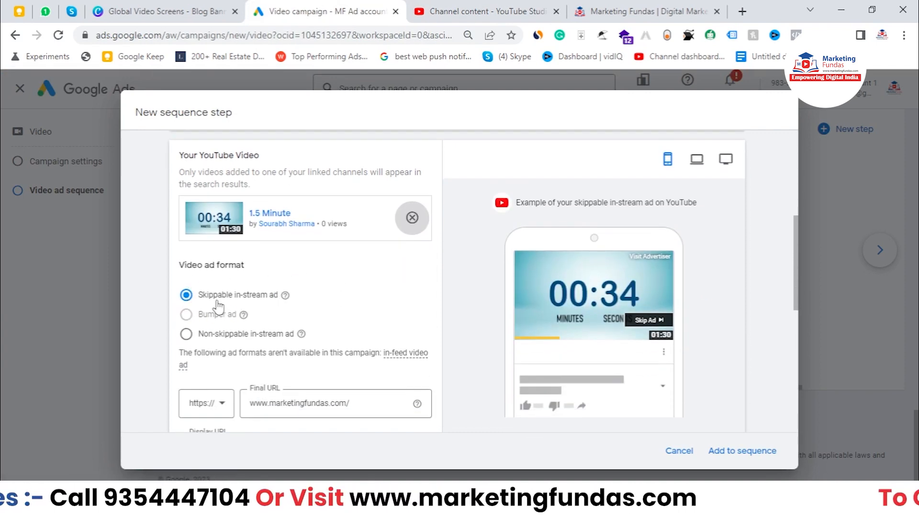
scroll(347, 415, down, 1)
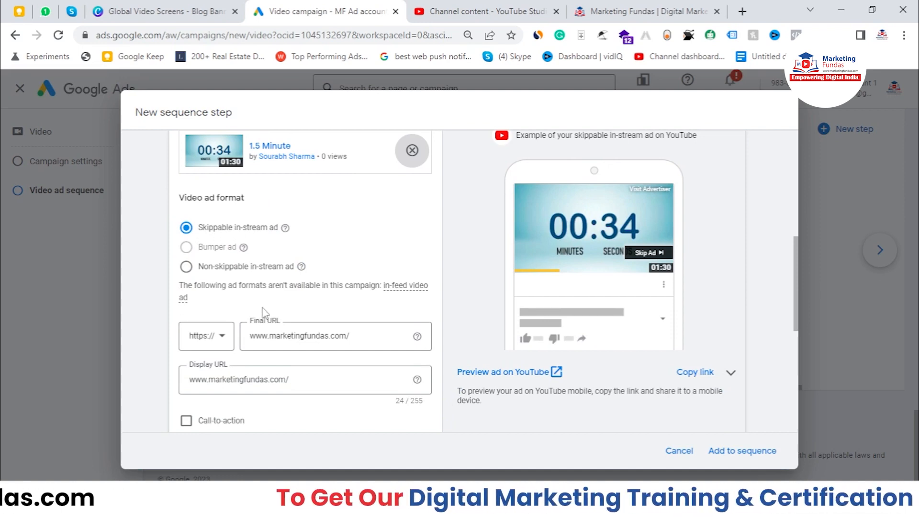
scroll(237, 280, down, 1)
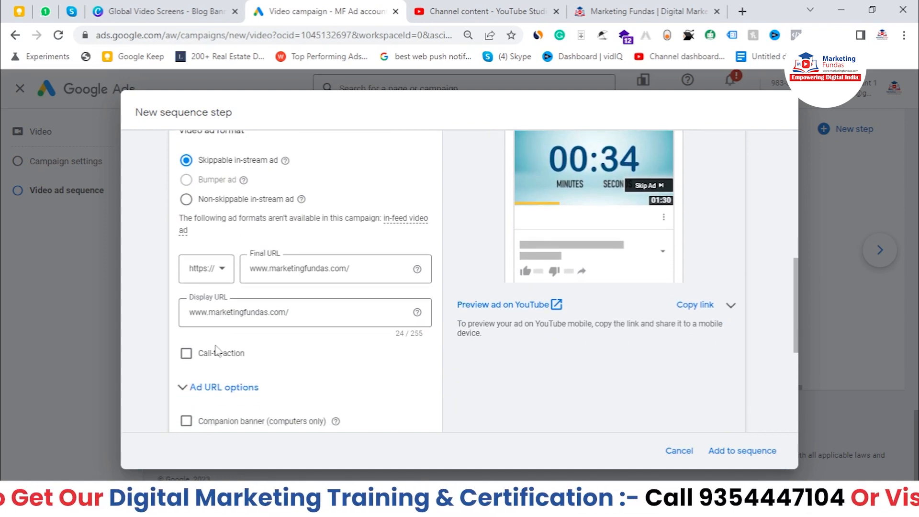
click(202, 352)
click(216, 390)
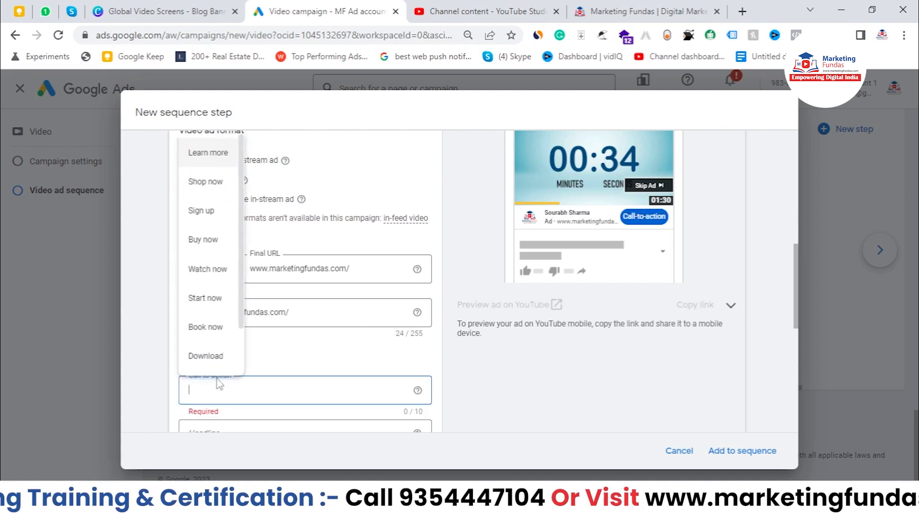
click(199, 160)
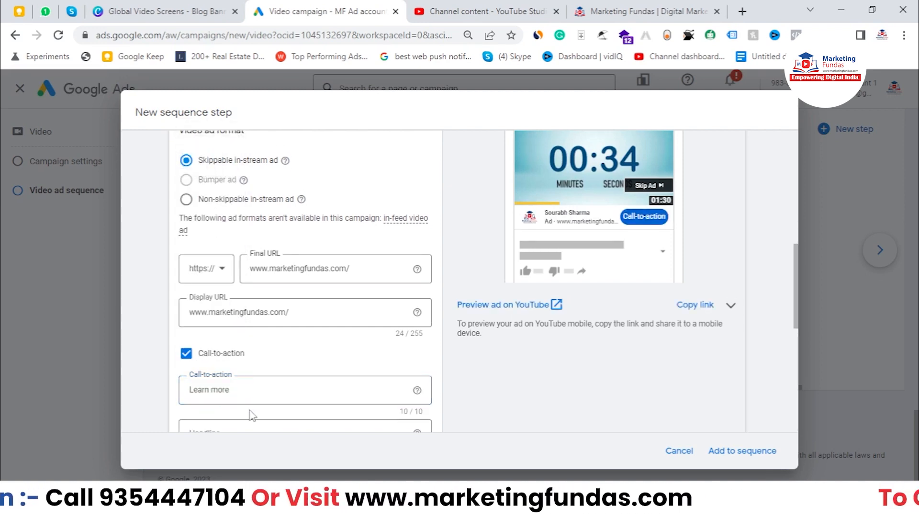
Enter "Get @ $199" as the headline of the 1.5 Minute video ad
scroll(250, 411, down, 2)
click(240, 300)
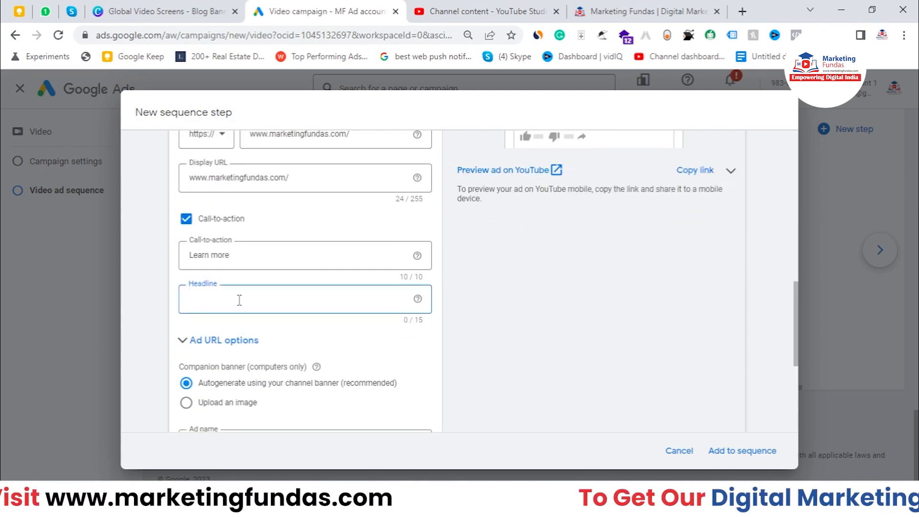
text(Get )
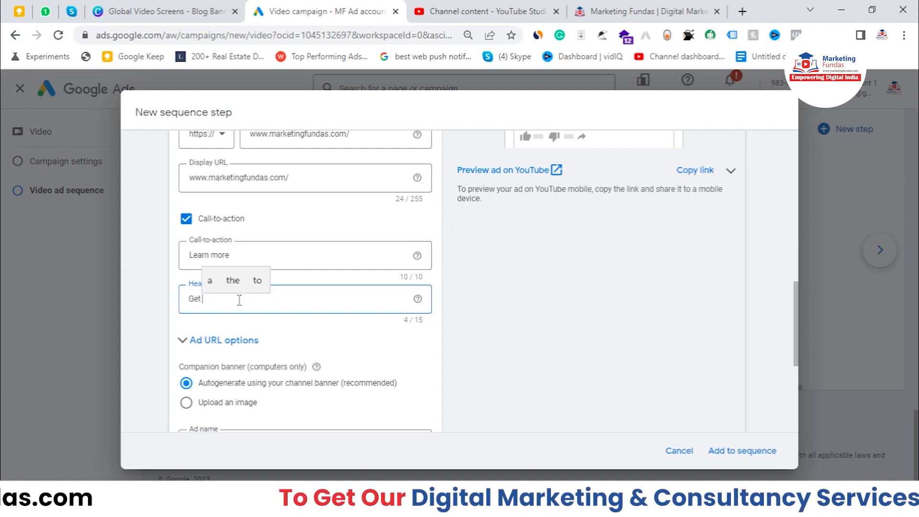
text(2)
key(BackSpace)
key(BackSpace)
text(@ )
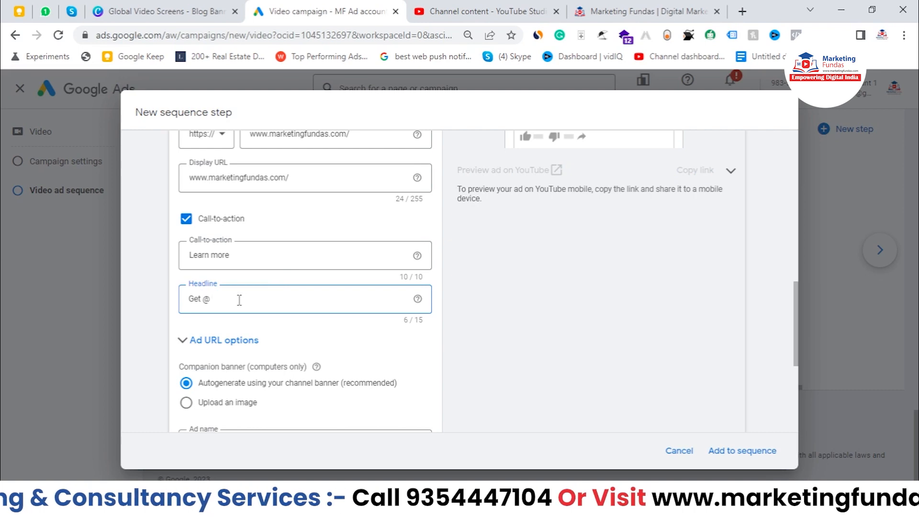
text($199)
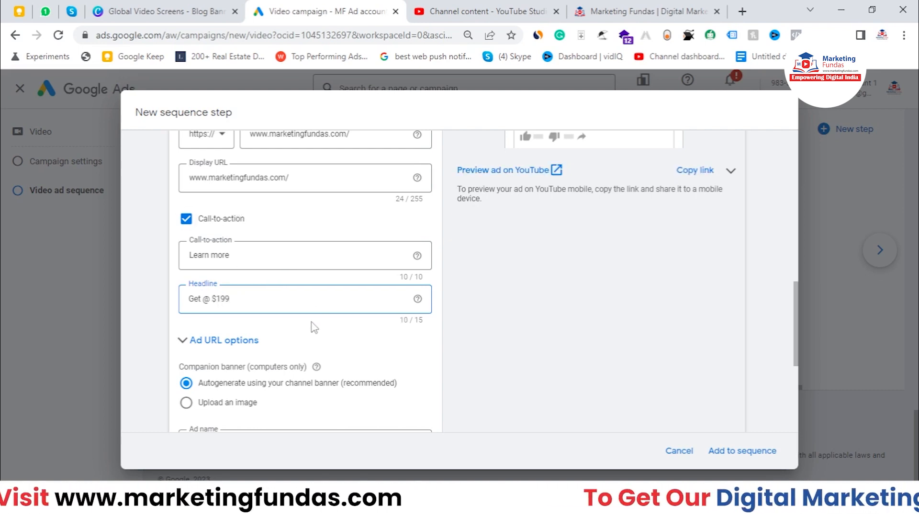
Set the Target CPM bid to ₹79.64 and add the step to the sequence
scroll(314, 327, up, 3)
scroll(311, 326, down, 5)
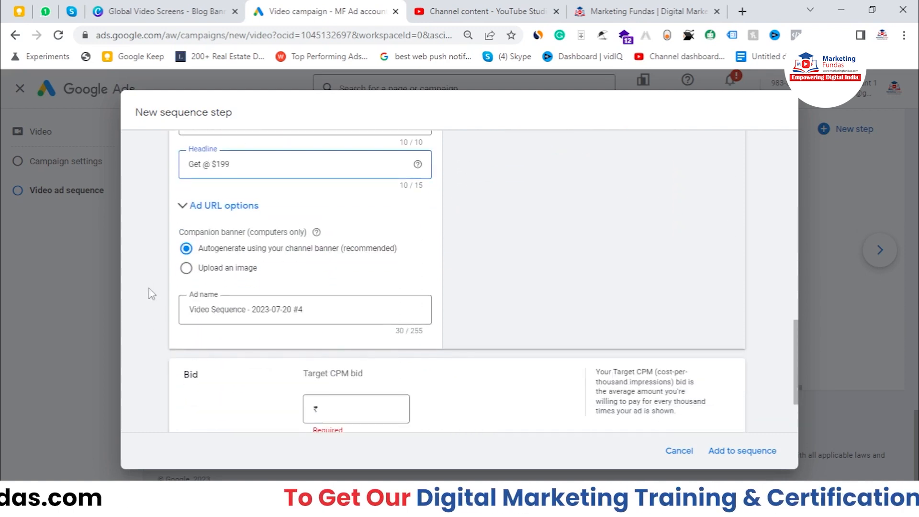
scroll(338, 329, down, 2)
click(358, 390)
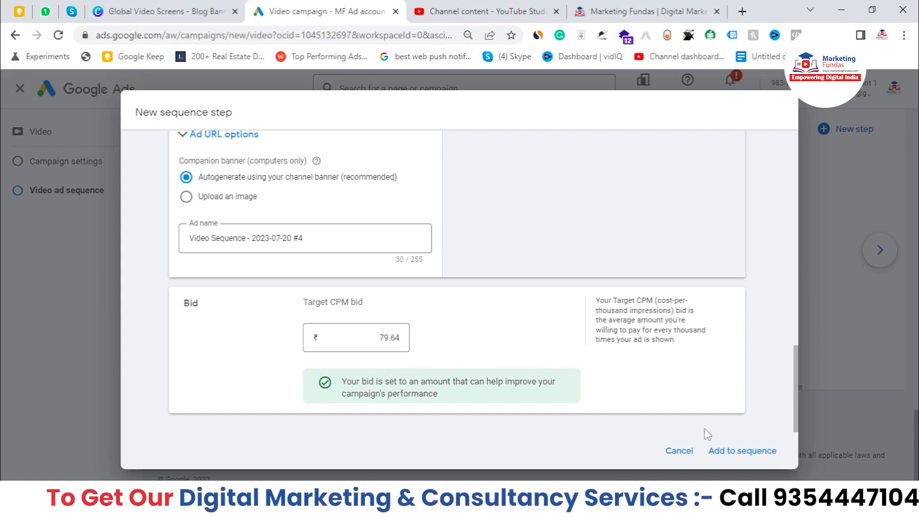
click(741, 450)
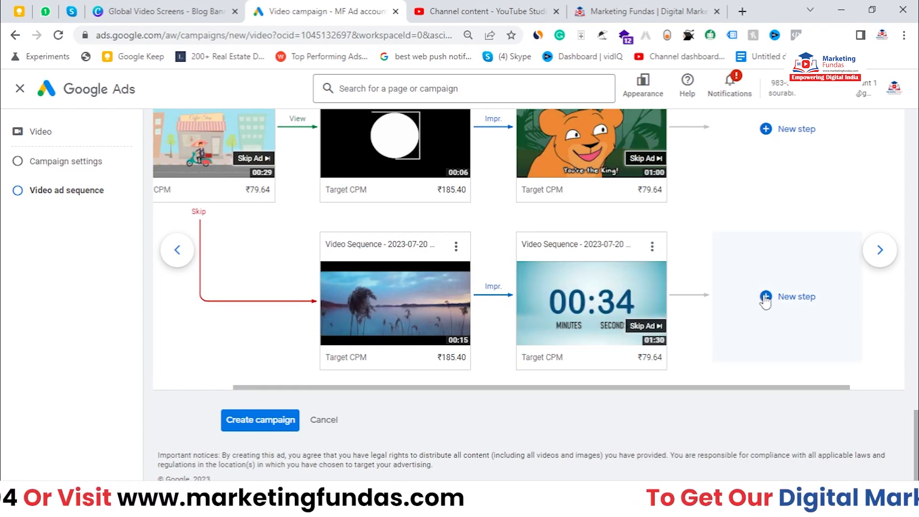
Check the step transition options between the nature video and the 1.5 Minute video, leaving the selection as it is
click(493, 294)
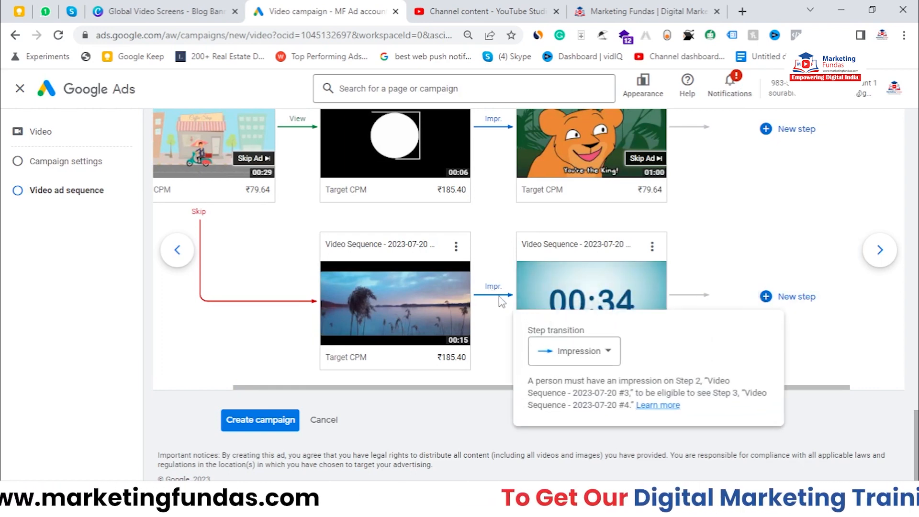
click(593, 366)
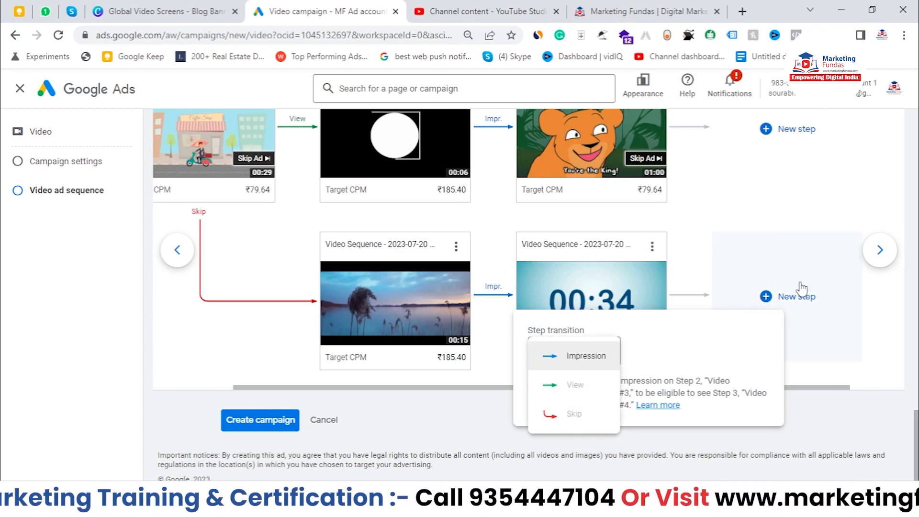
click(801, 205)
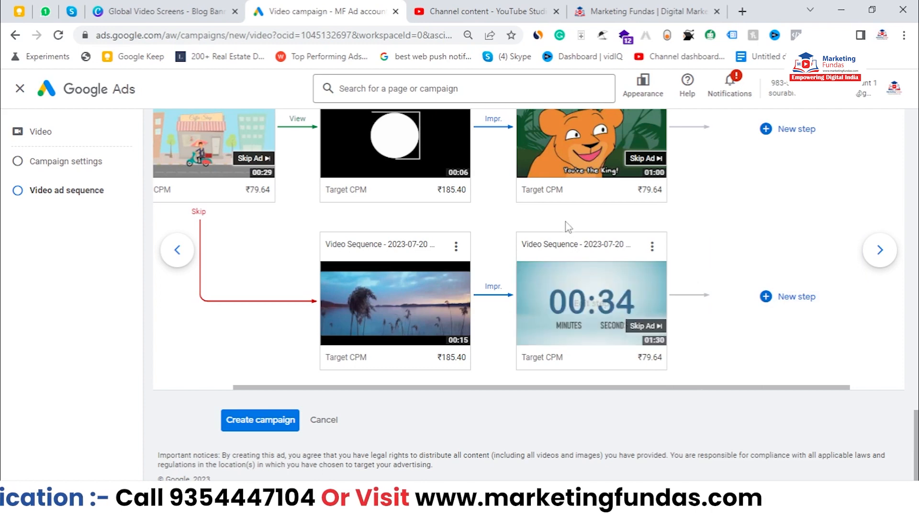
Start a new sequence step after the 1.5 Minute video, keeping View as the step transition
click(767, 298)
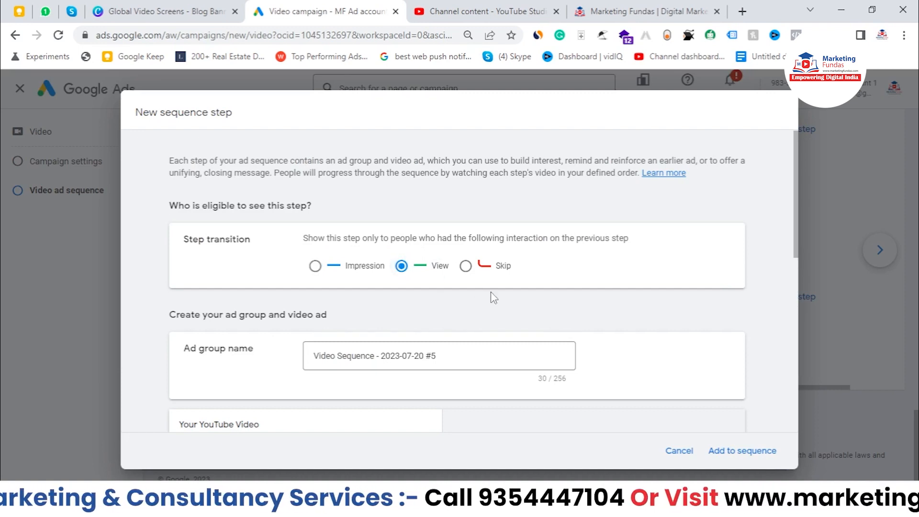
scroll(492, 280, down, 4)
scroll(492, 280, up, 3)
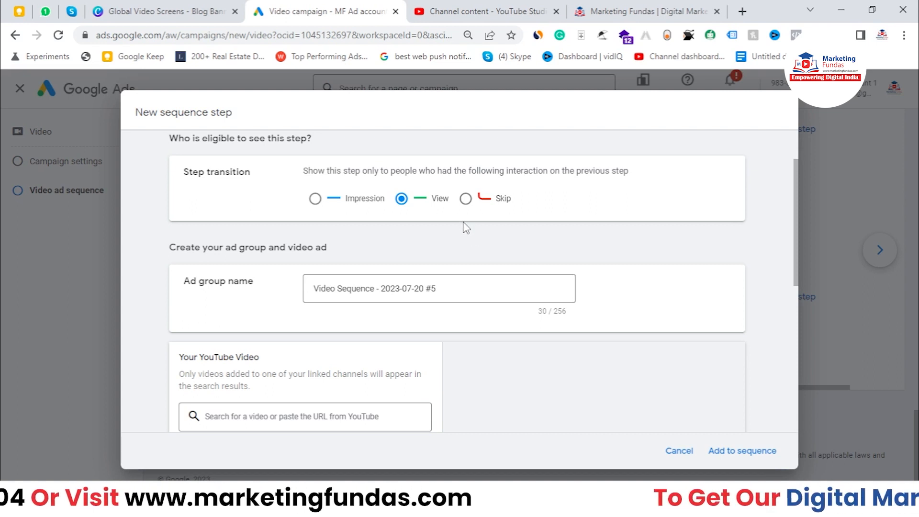
scroll(261, 389, down, 3)
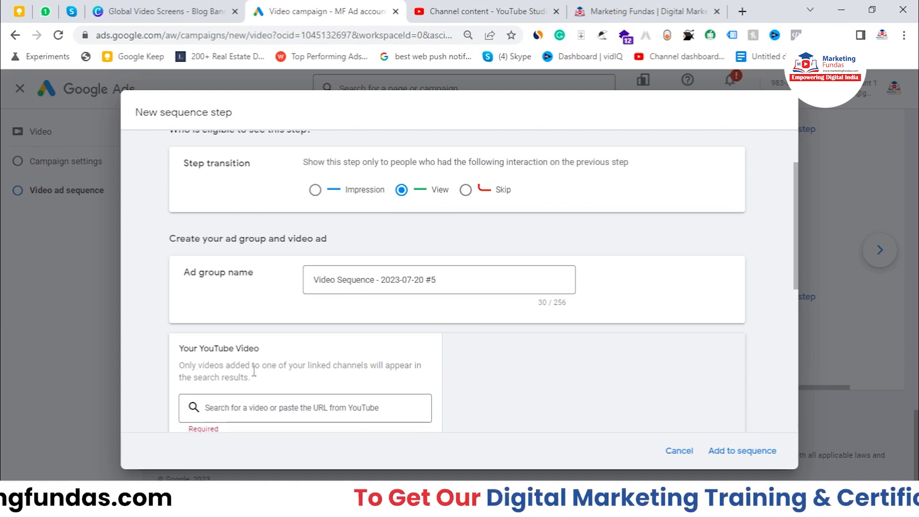
click(268, 277)
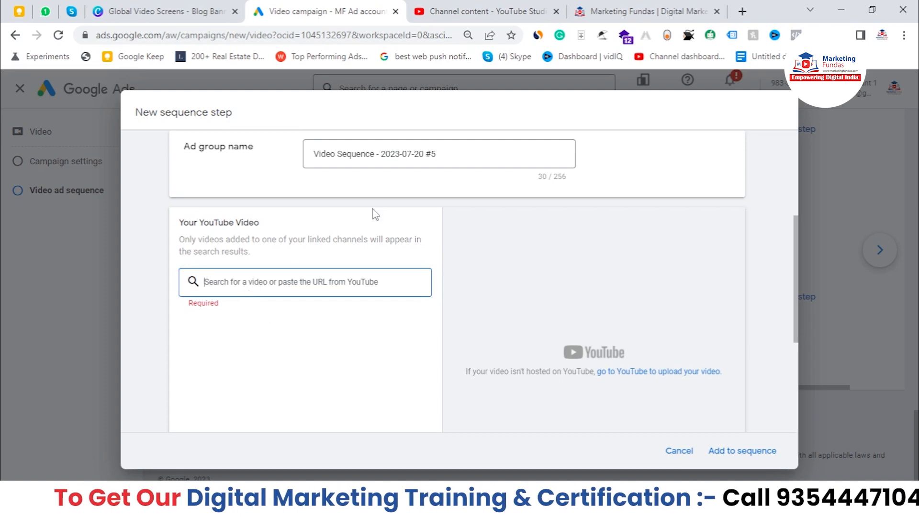
scroll(497, 249, up, 3)
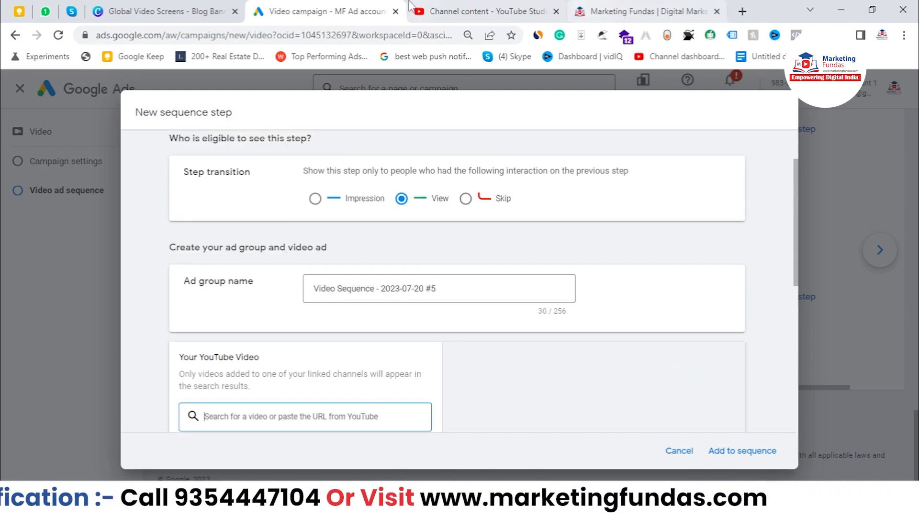
Switch to YouTube Studio and copy the shareable link of "The Lion King in 60 Seconds"
click(553, 6)
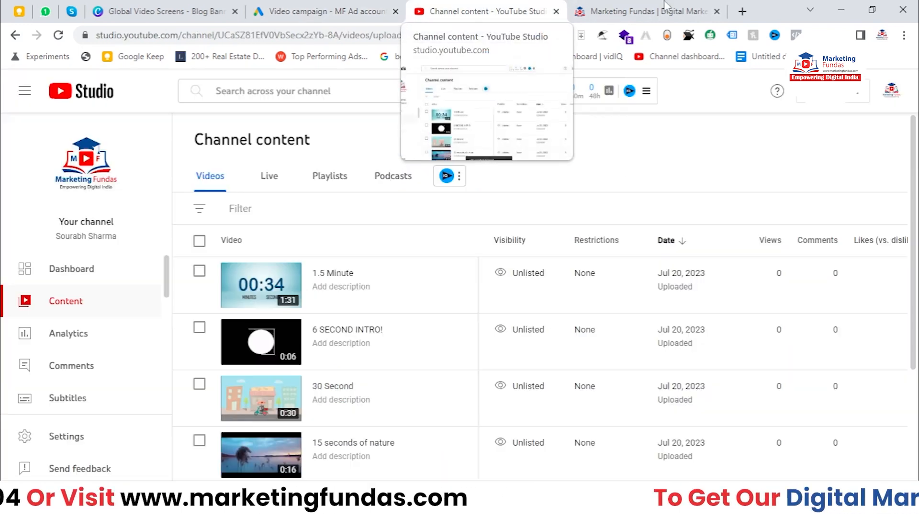
scroll(429, 303, down, 3)
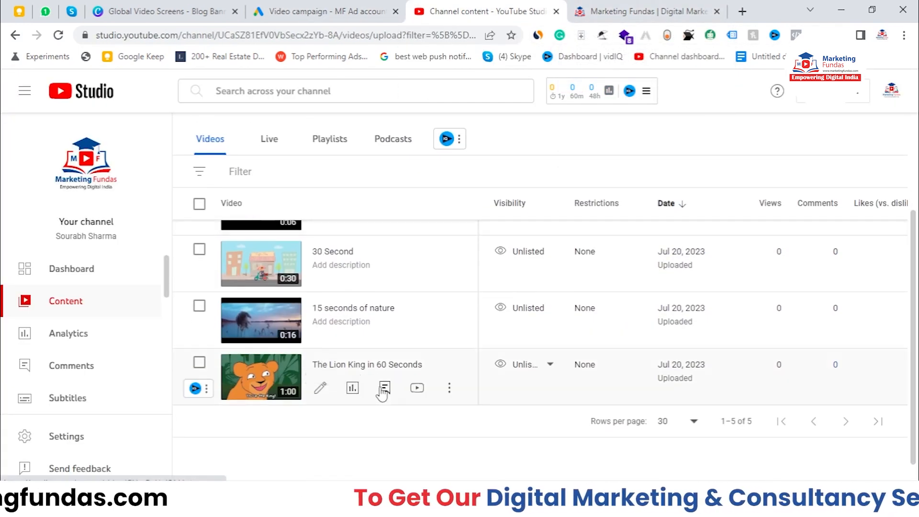
click(449, 388)
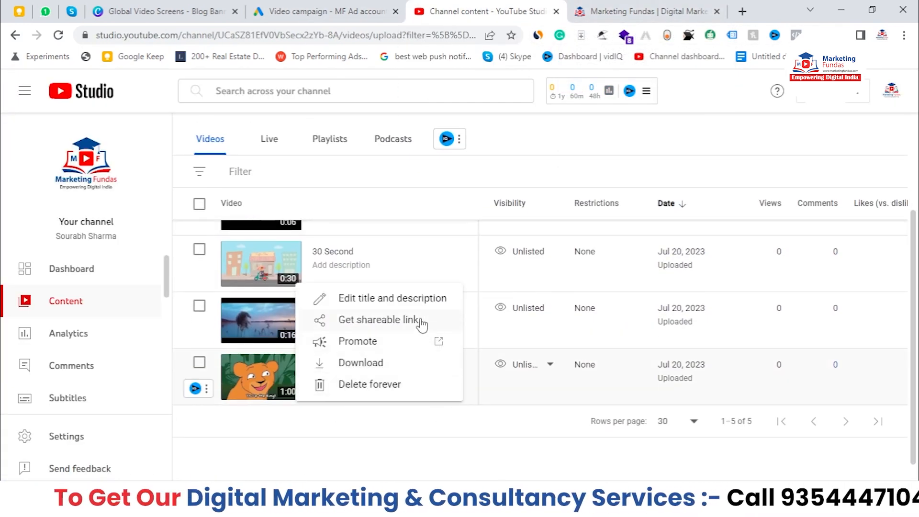
click(338, 330)
Return to Google Ads and paste the copied link as the new step's YouTube video
click(354, 6)
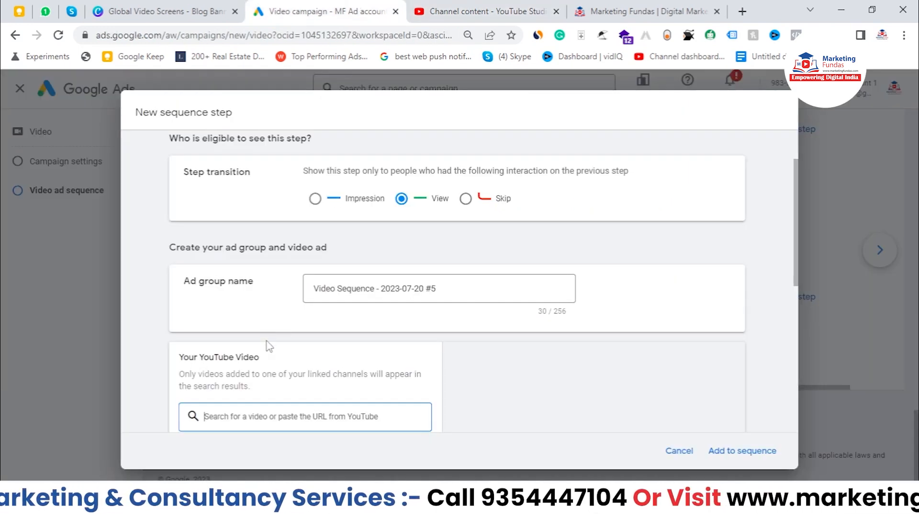
right_click(273, 408)
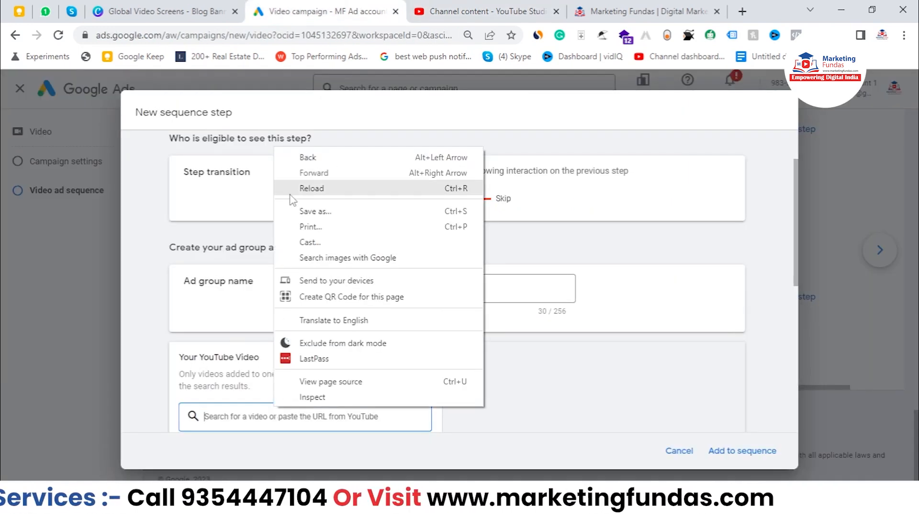
click(252, 427)
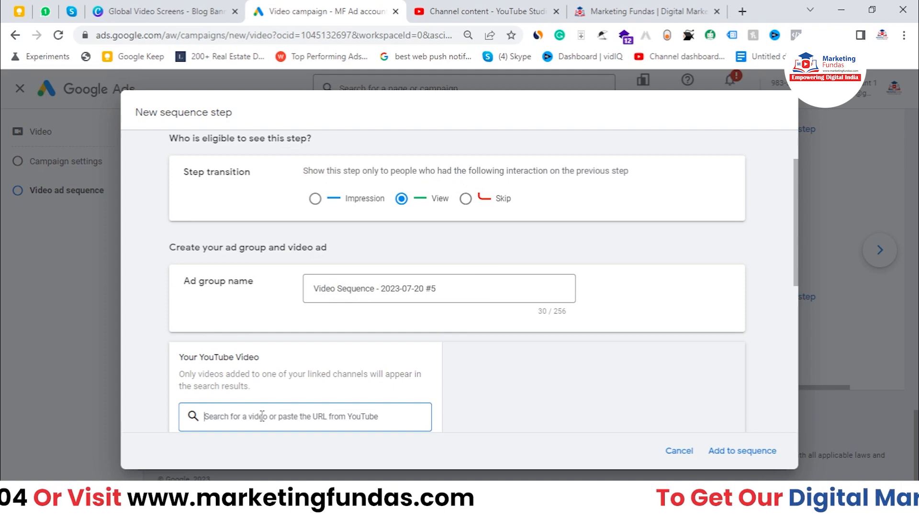
right_click(262, 415)
click(289, 273)
Enable the call-to-action for the Lion King skippable in-stream ad and set its text to "Learn more"
scroll(236, 312, down, 6)
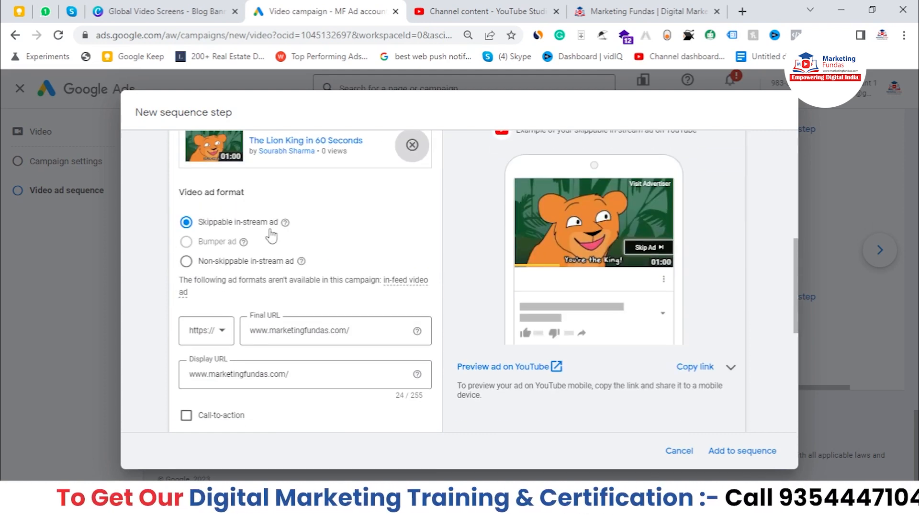
scroll(210, 346, down, 3)
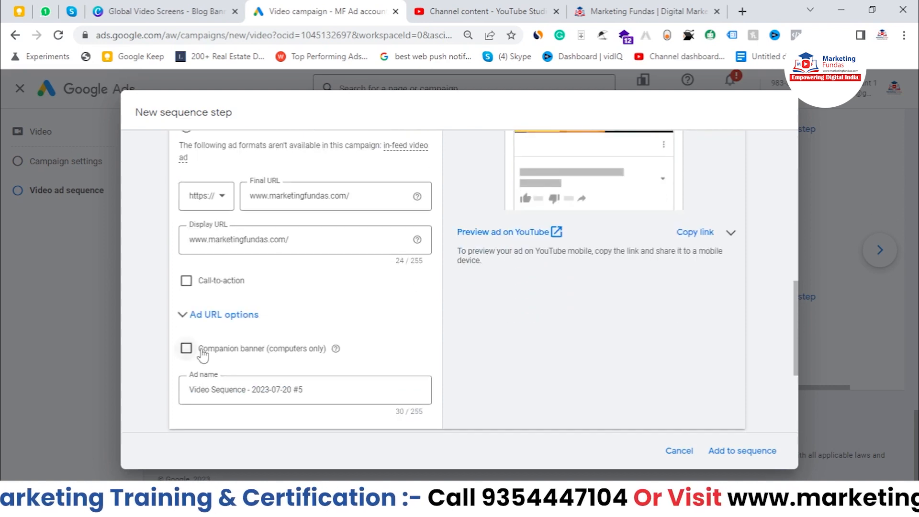
scroll(194, 358, down, 3)
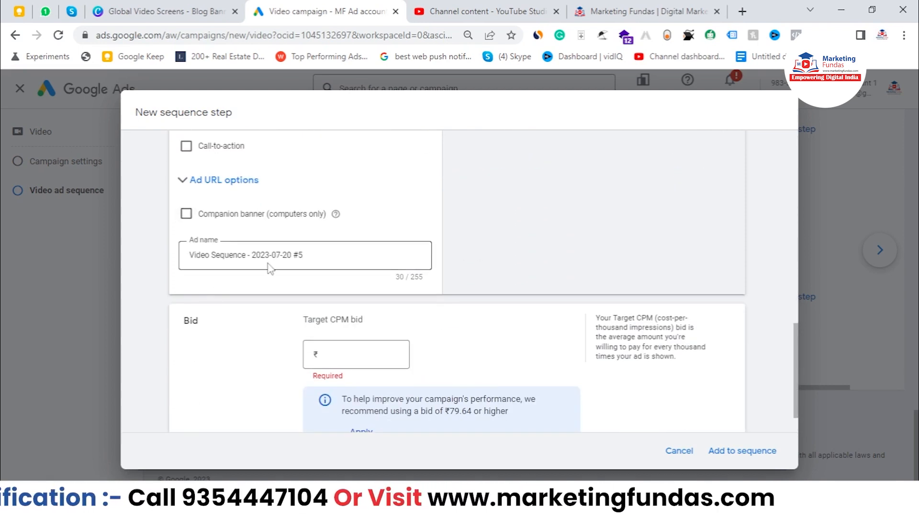
scroll(230, 259, up, 2)
click(187, 213)
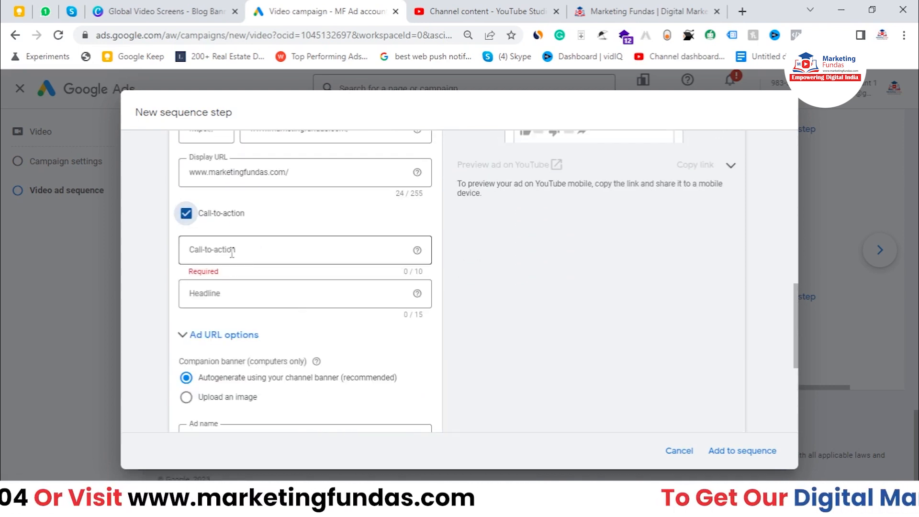
click(233, 262)
click(218, 282)
Enter "Get @ $199" as the headline of the Lion King video ad
click(261, 296)
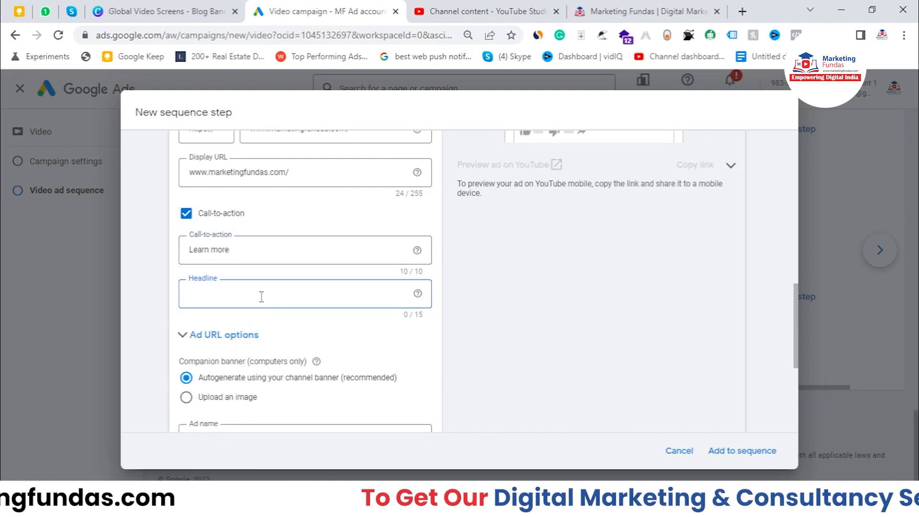
text(GEt)
key(BackSpace)
key(BackSpace)
key(BackSpace)
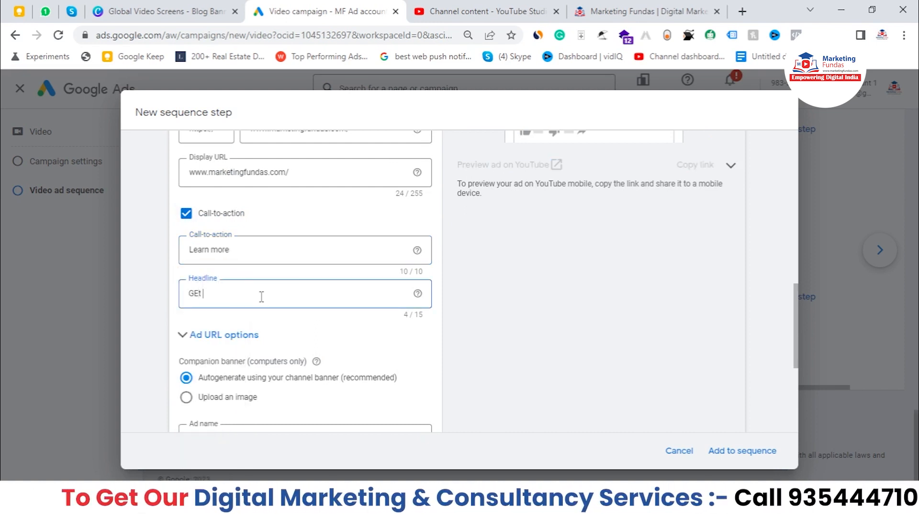
text(et )
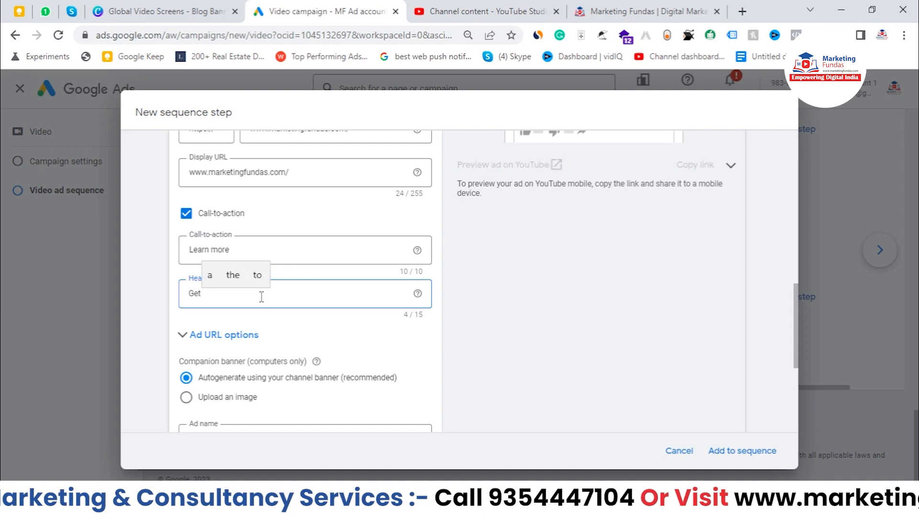
text(@ )
text($2)
text(9)
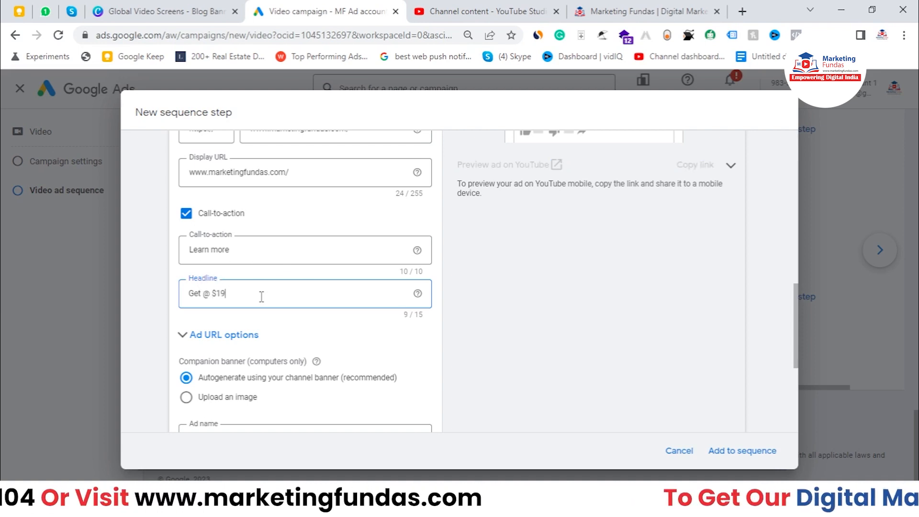
text(9)
Set the Lion King step's Target CPM bid to ₹79.64 and add the step to the sequence
scroll(240, 344, down, 2)
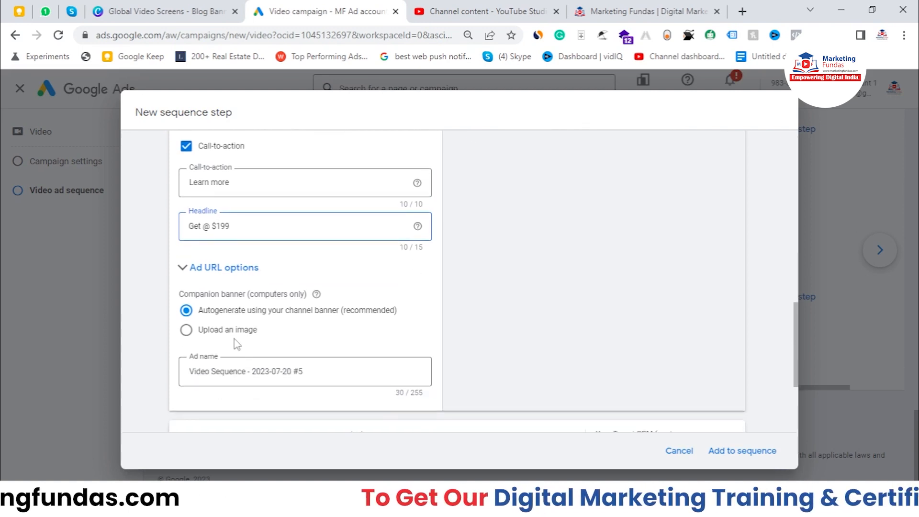
scroll(239, 343, down, 3)
click(364, 410)
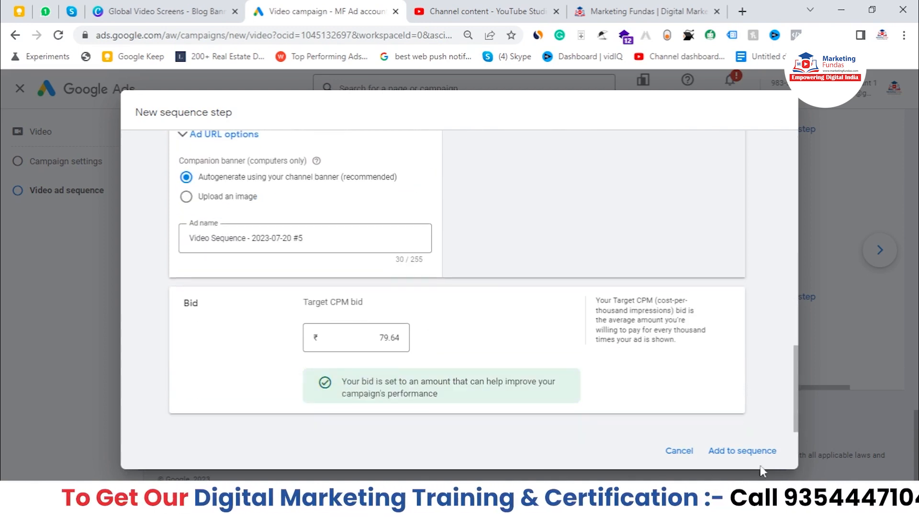
click(742, 451)
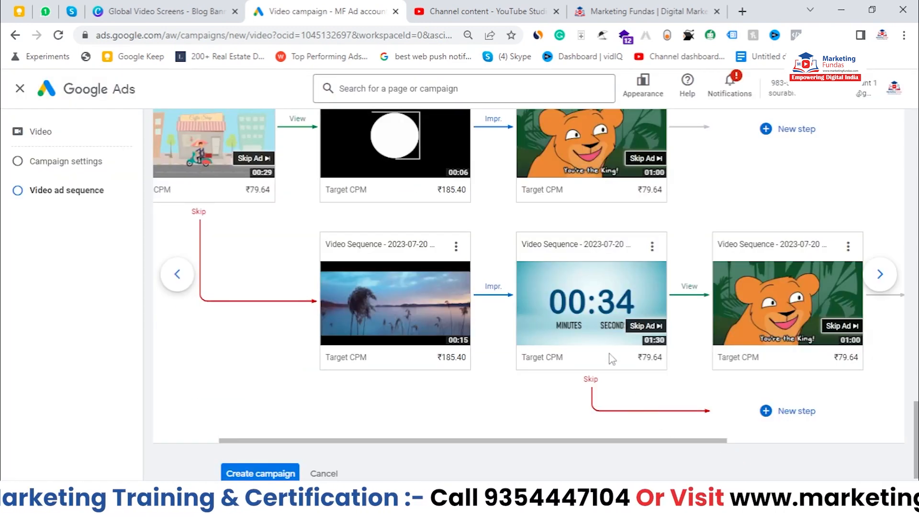
Start a new sequence step on the Skip branch of the 1.5 Minute video and go to its YouTube video field
mouse_move(489, 282)
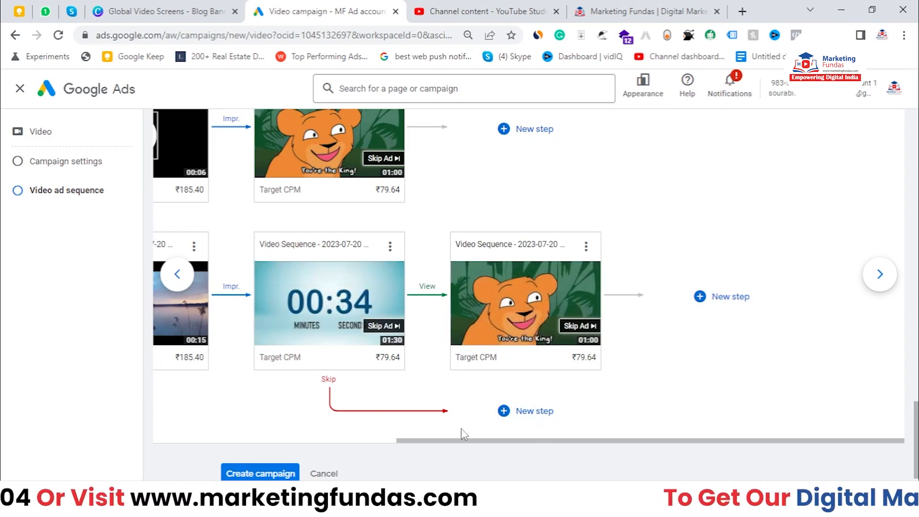
click(526, 411)
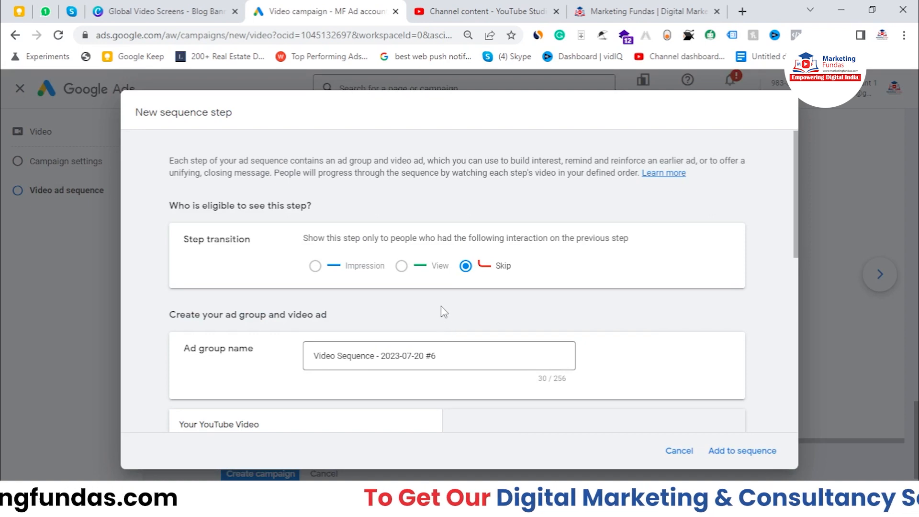
scroll(441, 314, down, 7)
click(294, 146)
Switch to YouTube Studio and copy the shareable link of the "30 Second" video
click(483, 11)
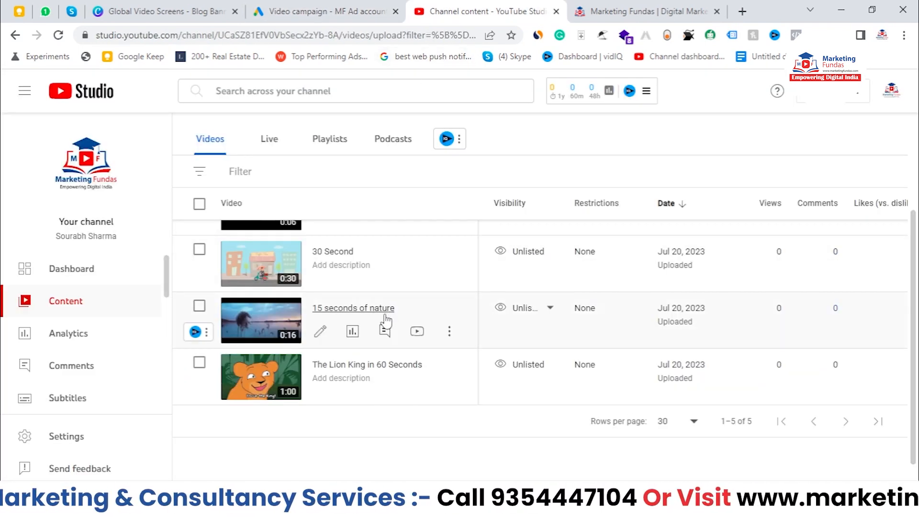
scroll(386, 320, up, 3)
scroll(345, 322, down, 3)
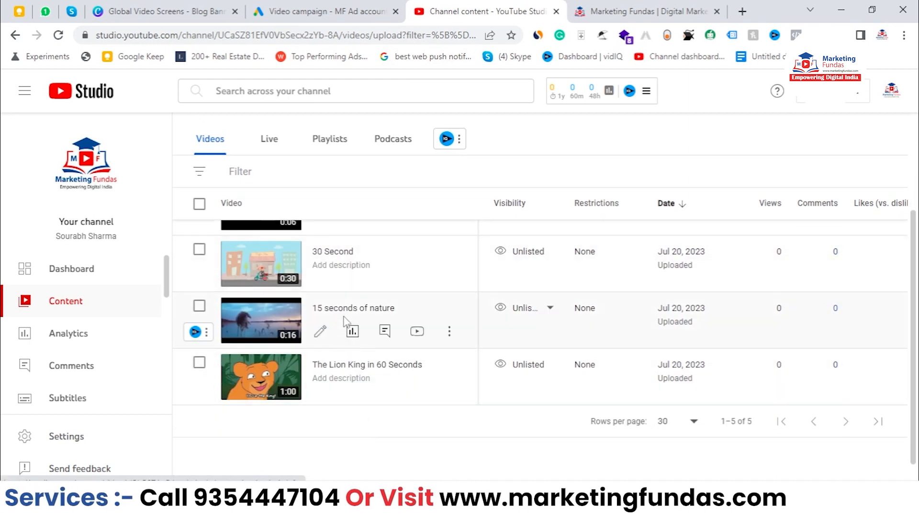
scroll(346, 322, up, 1)
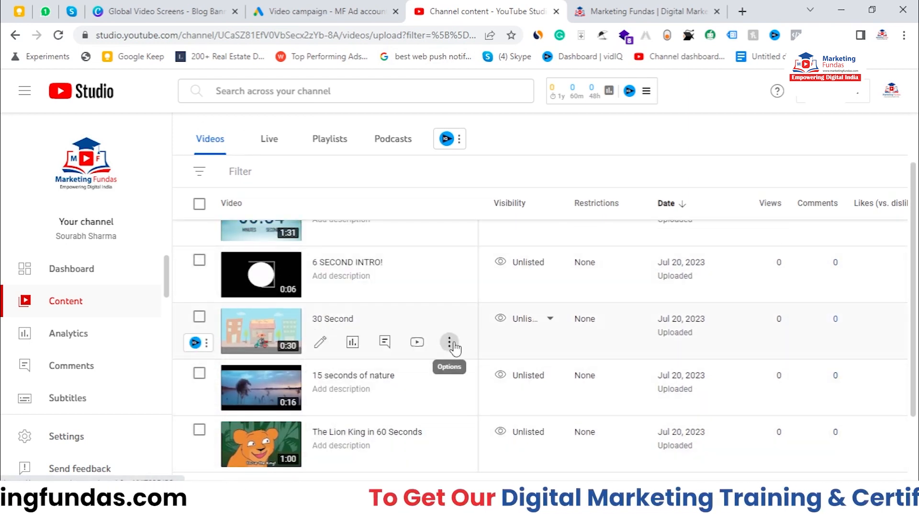
click(448, 342)
click(368, 363)
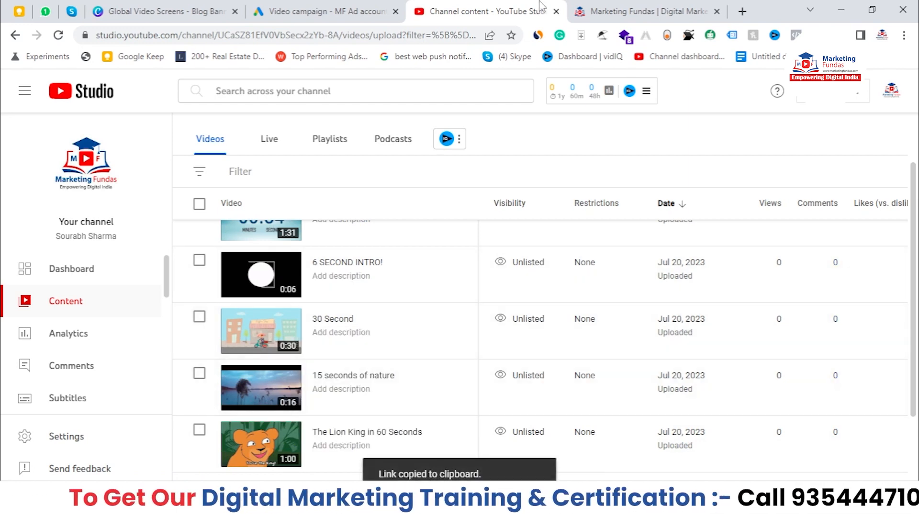
Return to Google Ads and paste the 30 Second video's link into the Skip step's video field
click(354, 11)
right_click(254, 157)
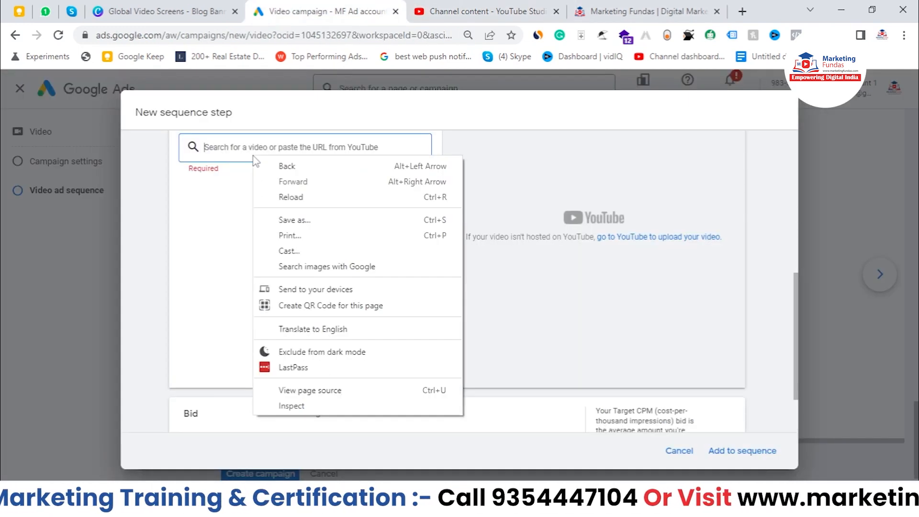
right_click(261, 151)
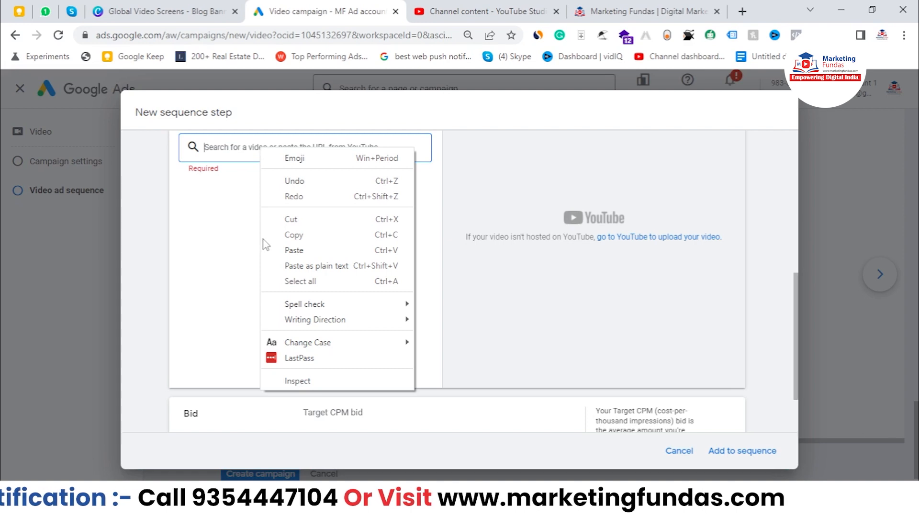
click(277, 250)
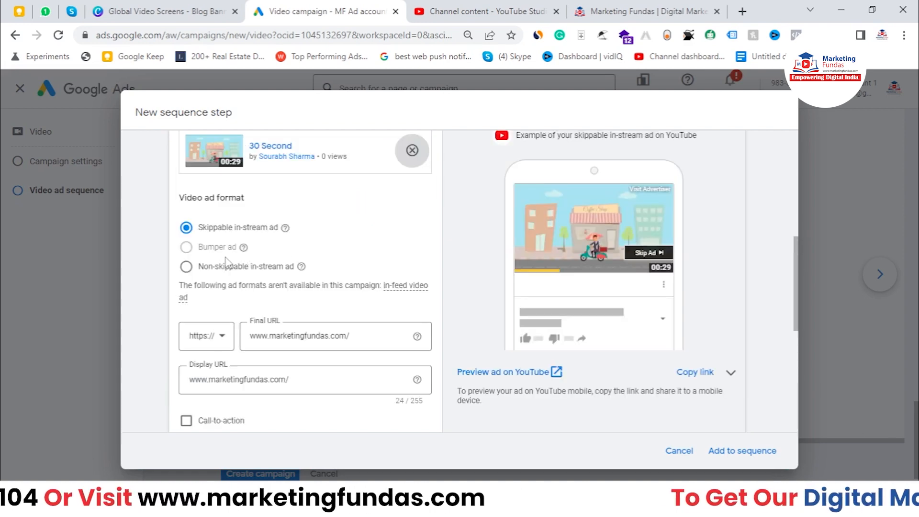
Enable the 30 Second ad's call-to-action with the text "Learn more" and the headline "Get @ $199"
scroll(267, 383, down, 3)
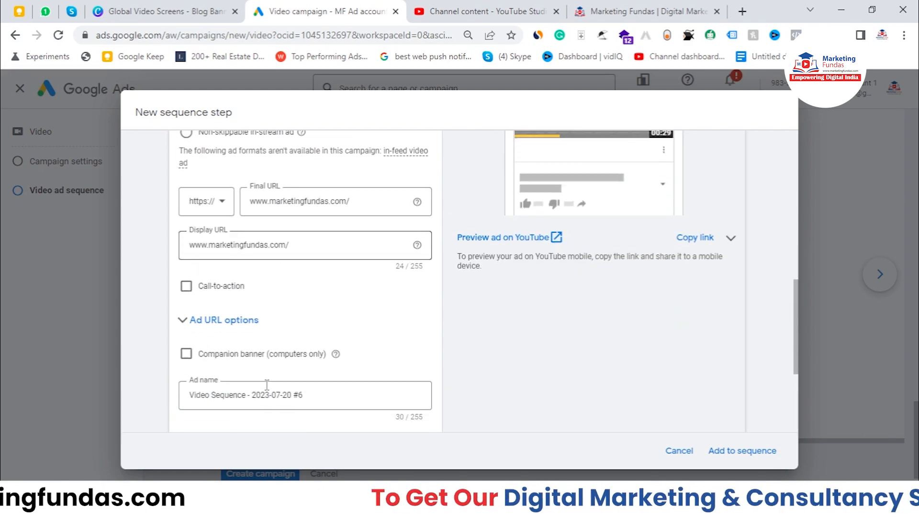
click(186, 286)
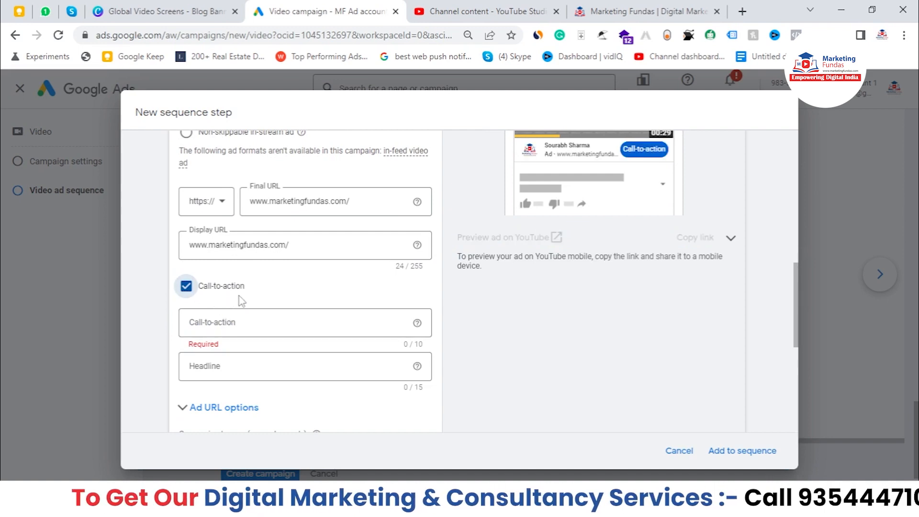
click(255, 319)
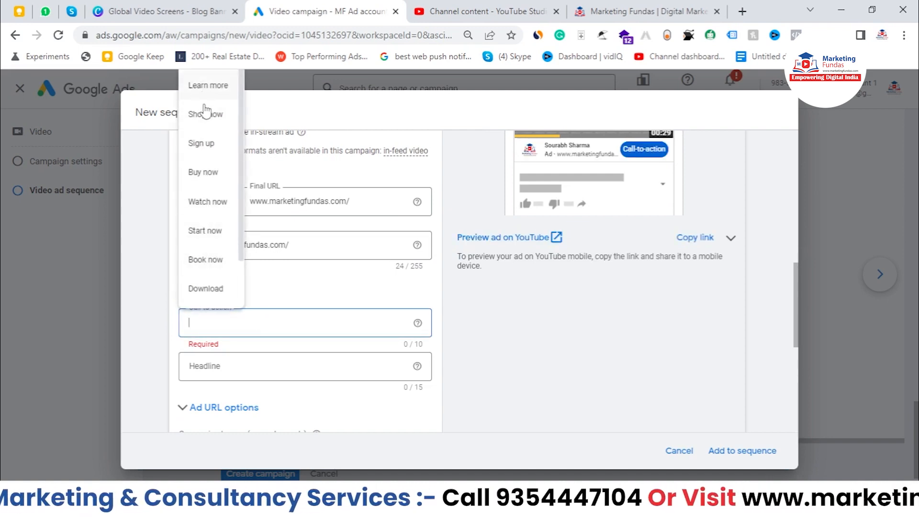
click(217, 86)
click(216, 366)
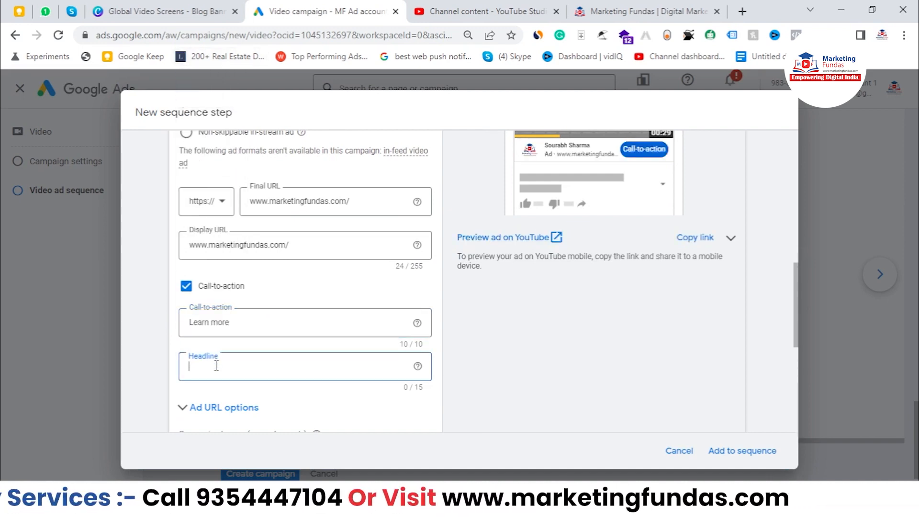
text(Get )
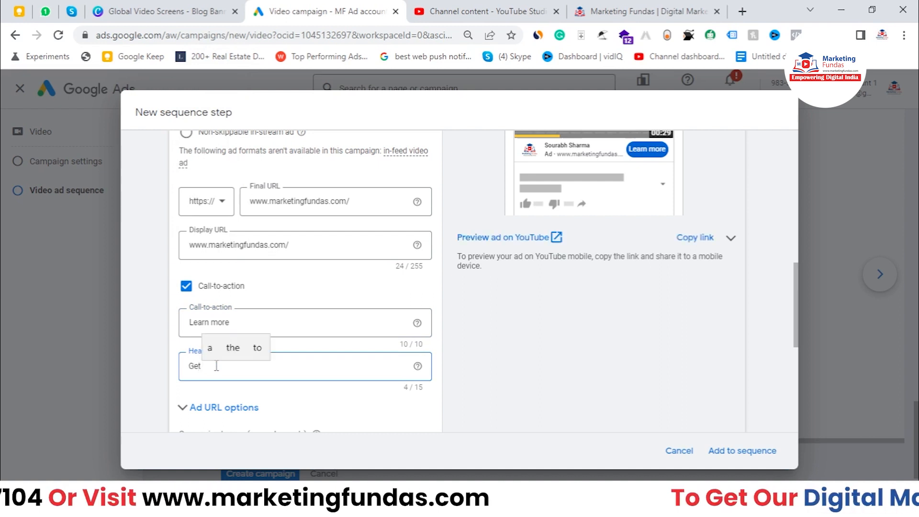
text(@ Rs)
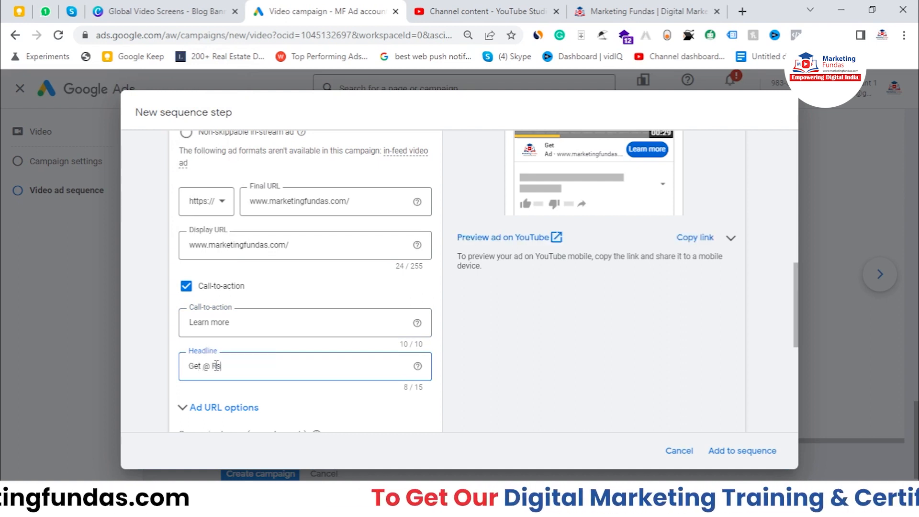
text(.$199)
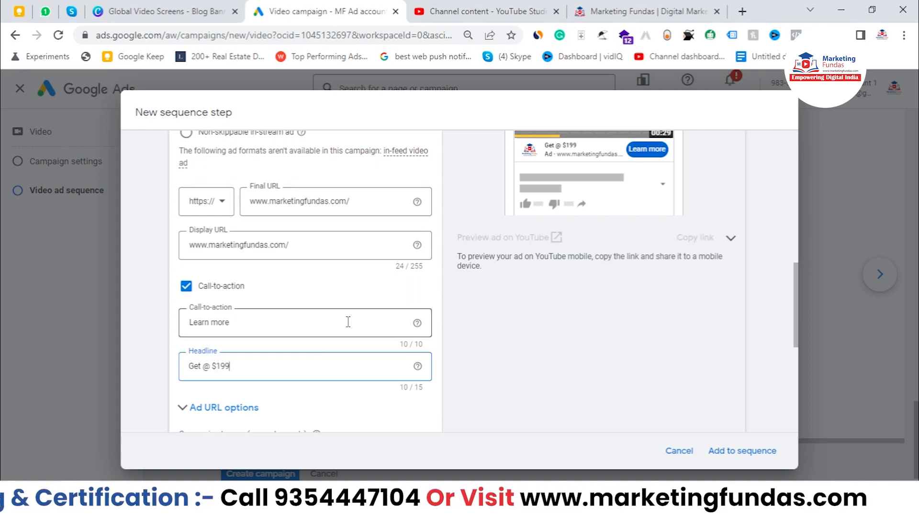
Apply the recommended Target CPM bid of ₹79.64 to the 30 Second step and add it to the sequence
scroll(349, 322, down, 3)
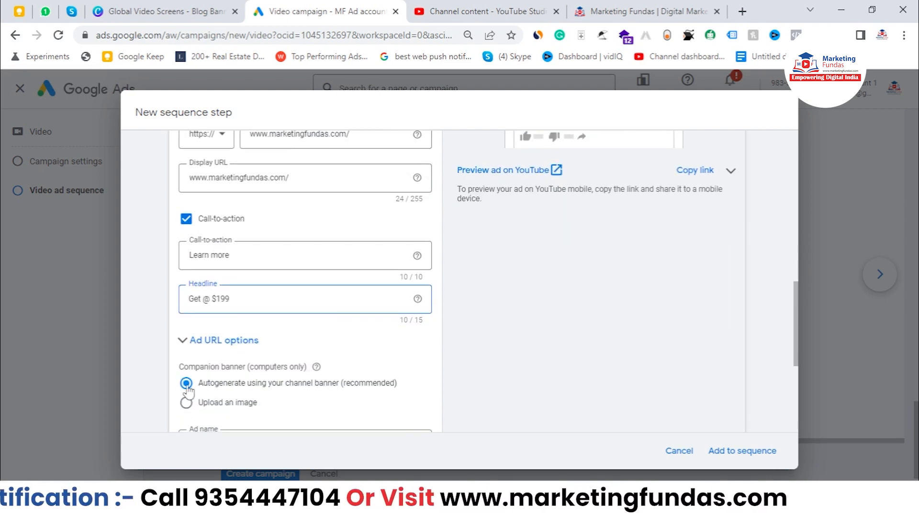
scroll(212, 378, down, 5)
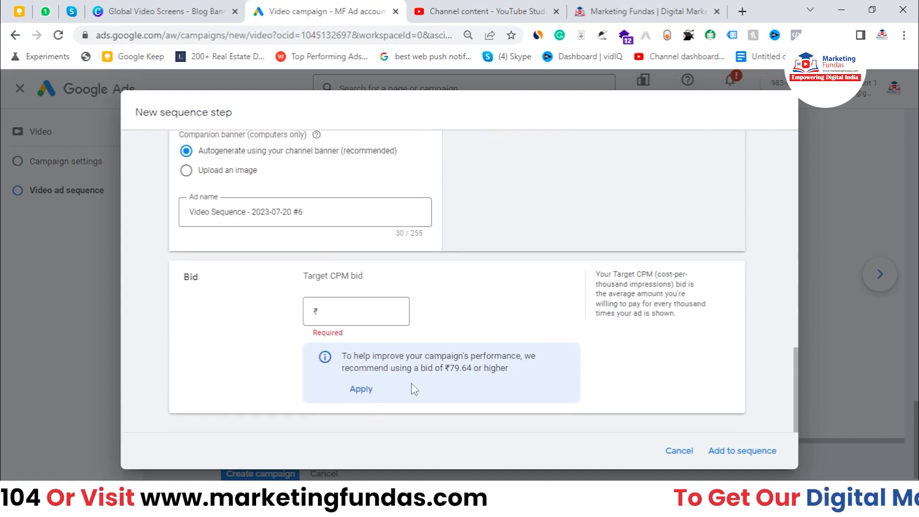
click(366, 389)
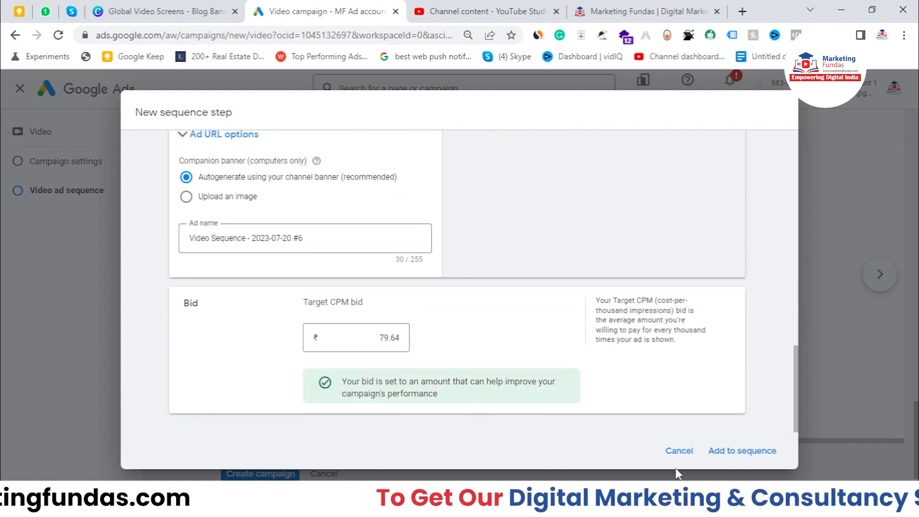
click(742, 456)
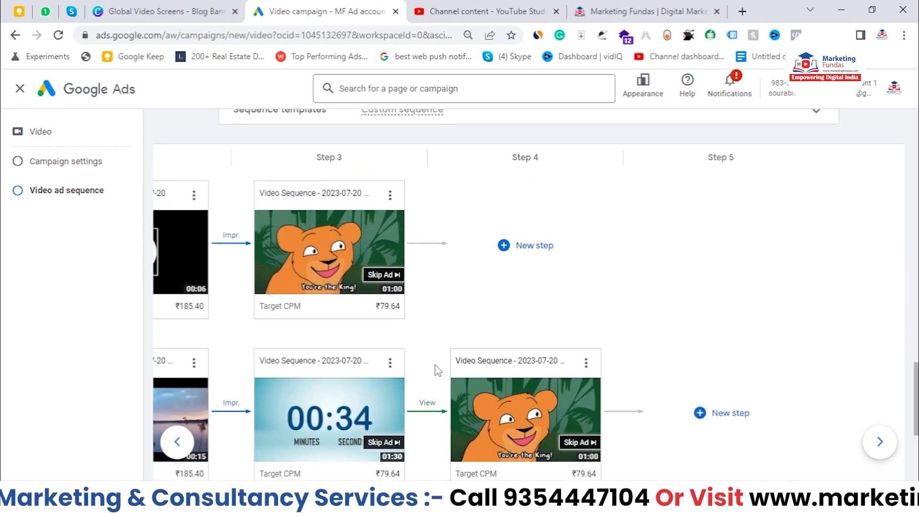
Review the branches of the finished video ad sequence and create the campaign
scroll(437, 369, down, 3)
scroll(437, 367, down, 3)
drag(447, 431, 426, 429)
scroll(676, 381, up, 4)
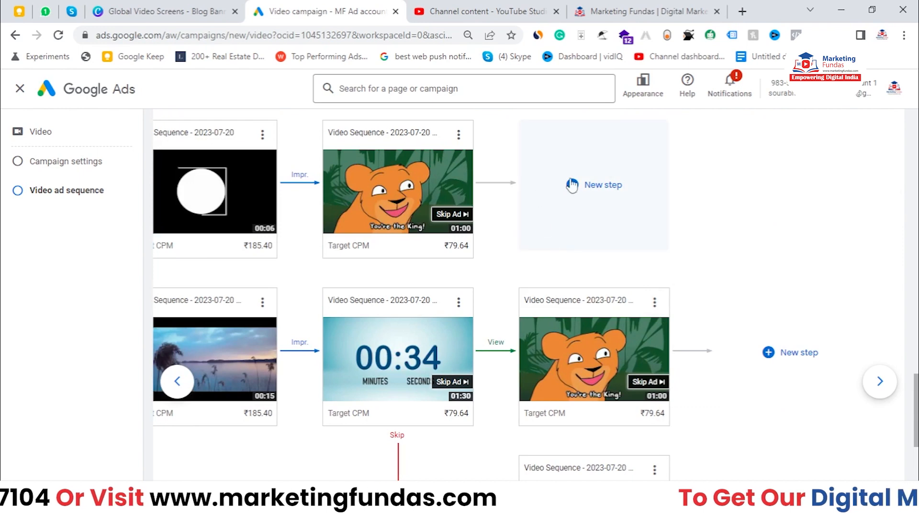
scroll(529, 294, up, 2)
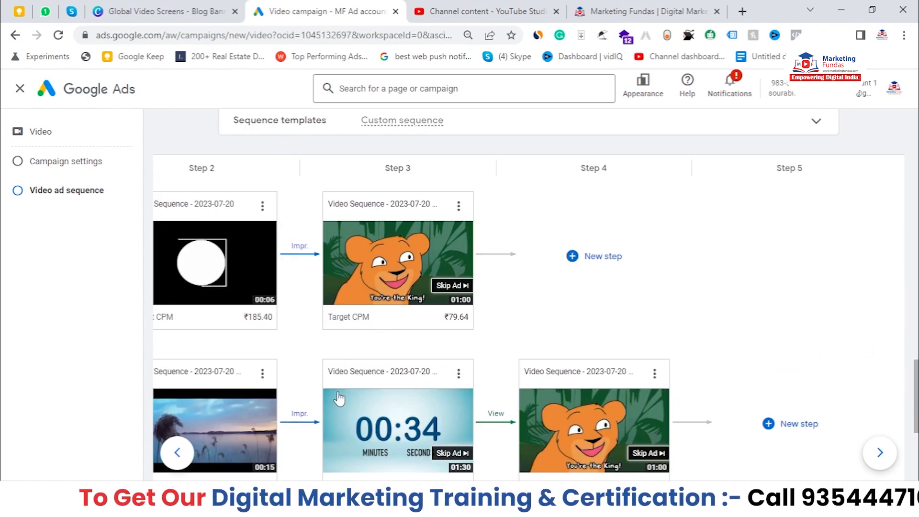
scroll(339, 399, down, 5)
drag(349, 438, 191, 434)
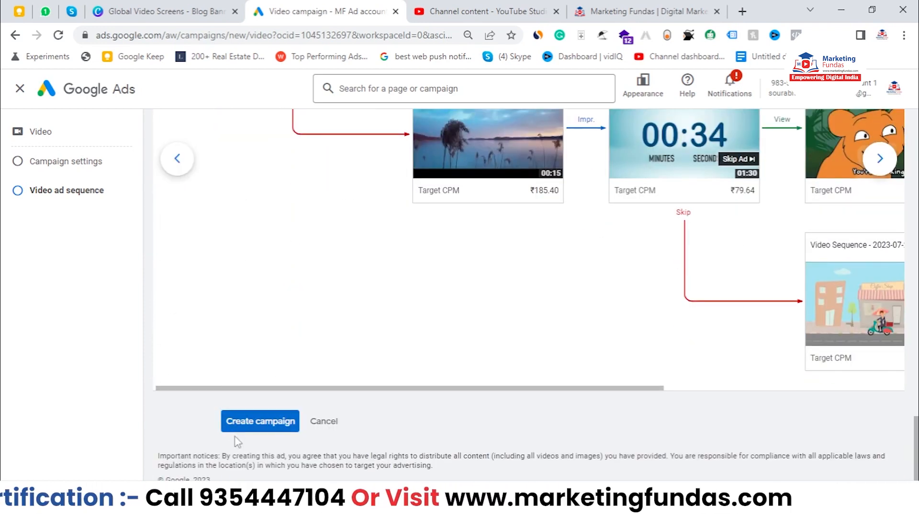
click(253, 420)
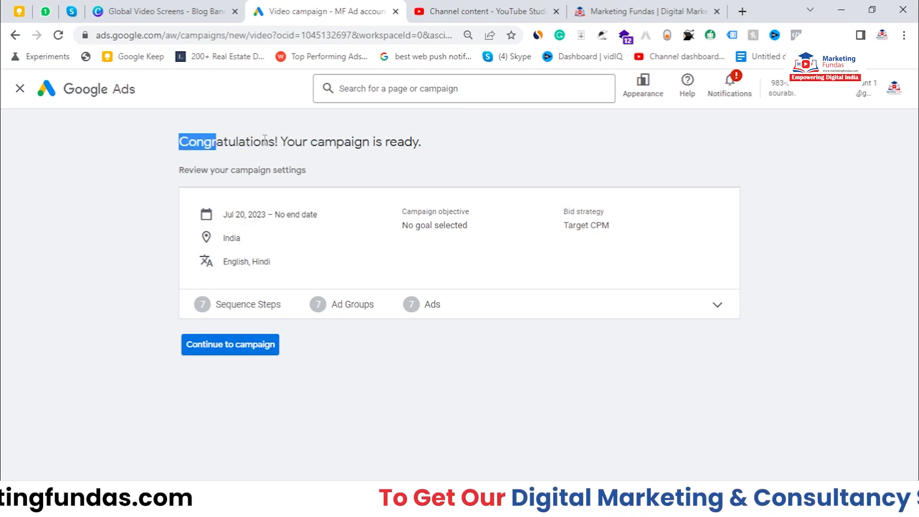
Continue from the campaign confirmation page to the new campaign
drag(221, 139, 479, 119)
click(467, 132)
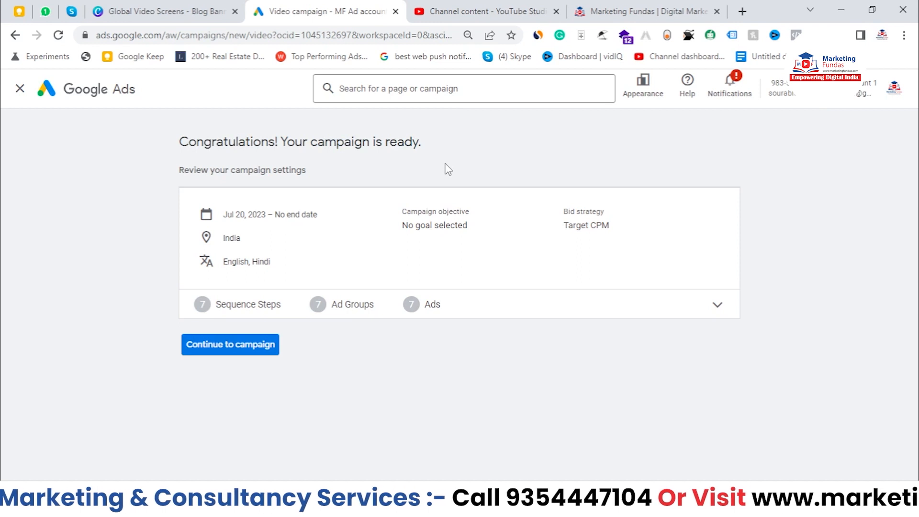
click(221, 350)
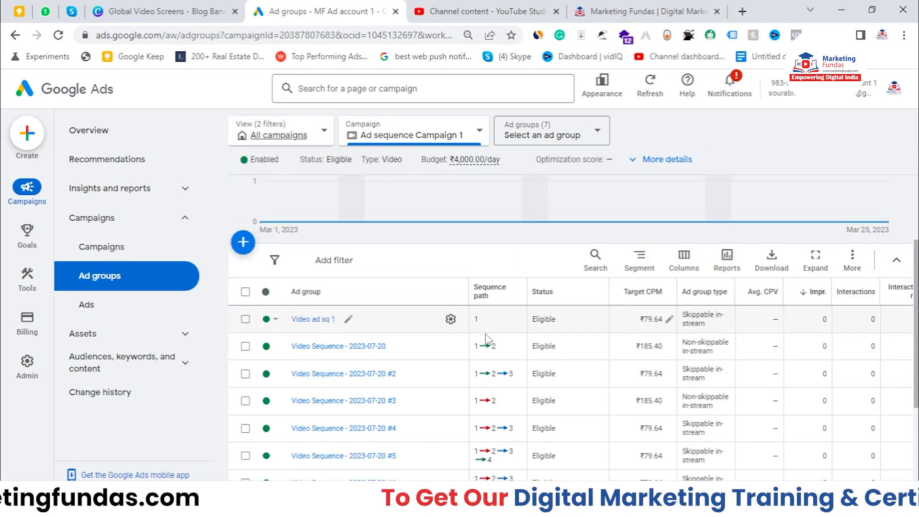
Examine the new campaign's ad groups, including their sequence paths, statuses, Target CPM bids, ad group types and performance columns
scroll(488, 344, down, 2)
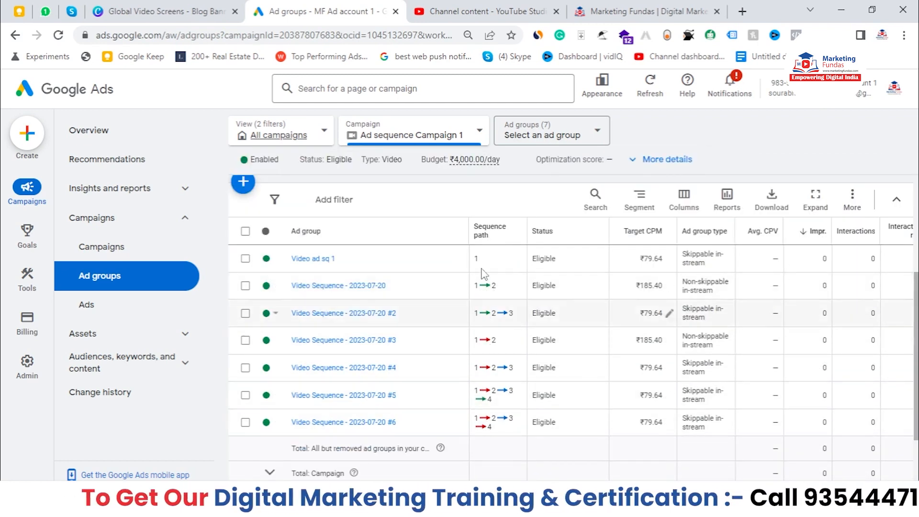
scroll(485, 339, down, 2)
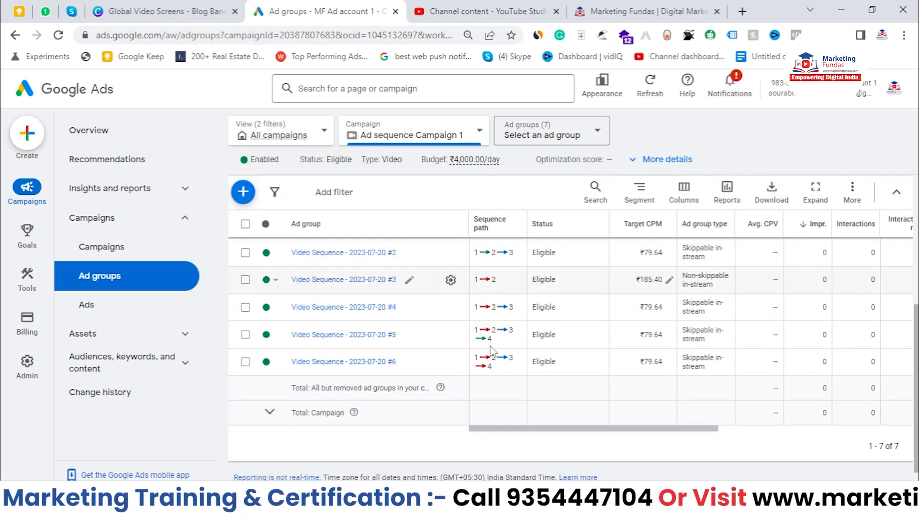
scroll(491, 352, up, 5)
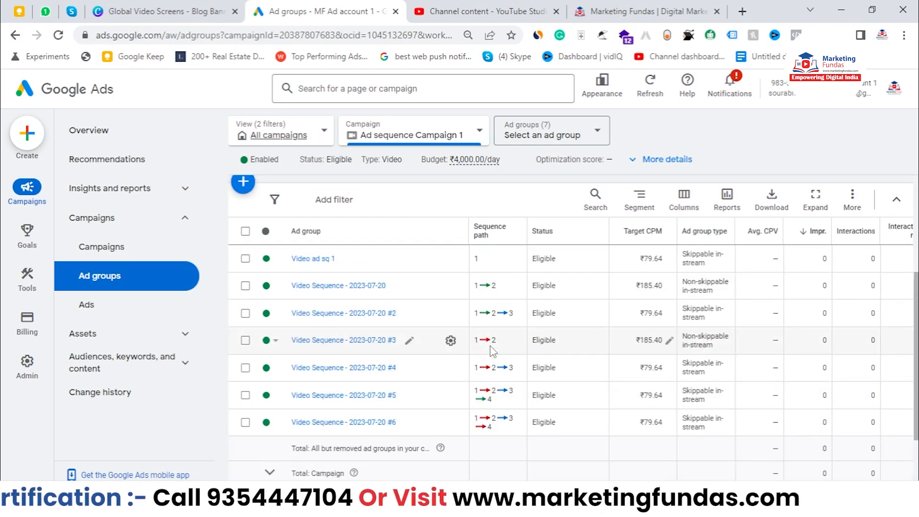
scroll(575, 325, down, 3)
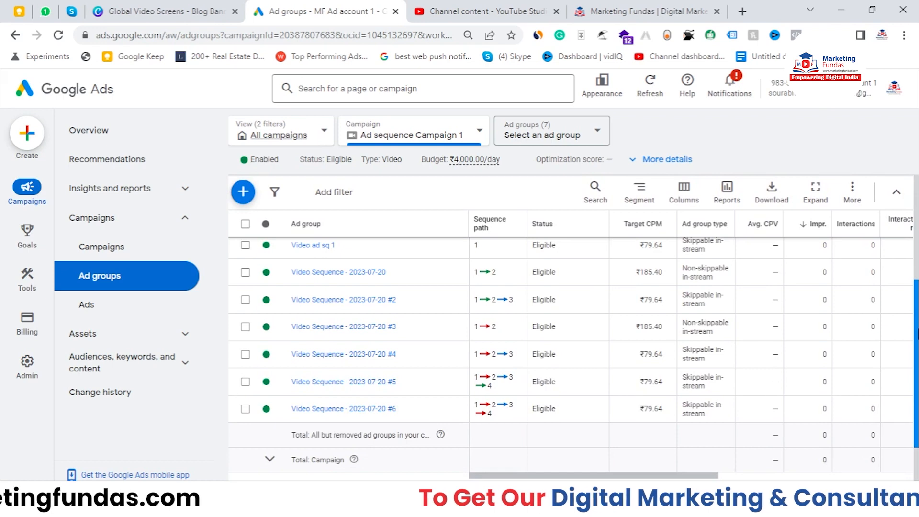
scroll(575, 326, up, 1)
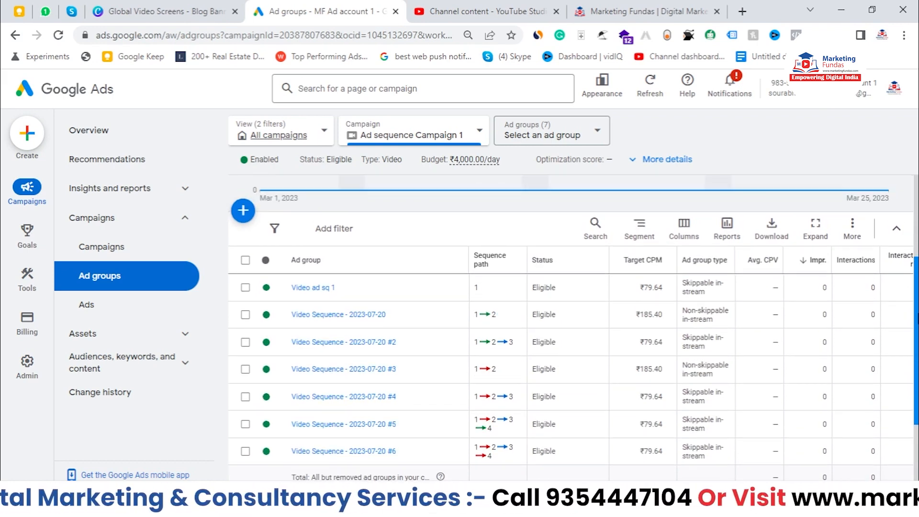
scroll(575, 326, down, 2)
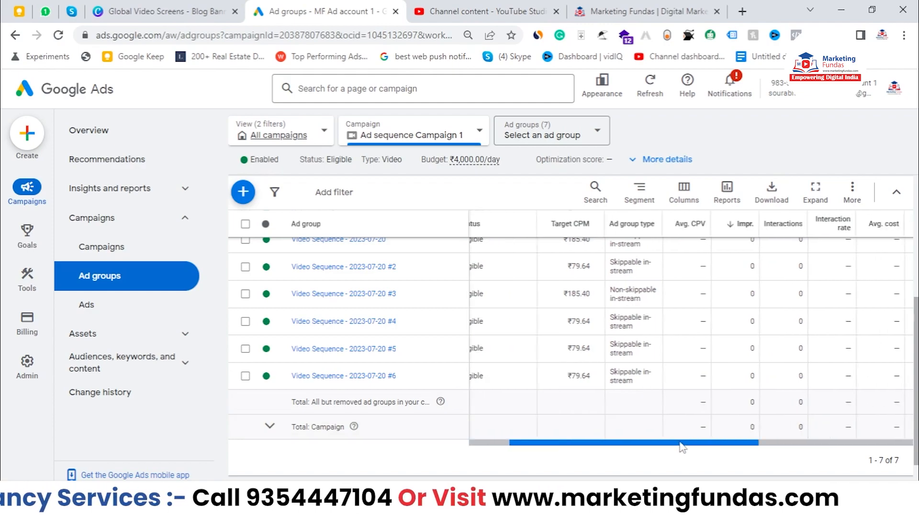
scroll(543, 376, up, 3)
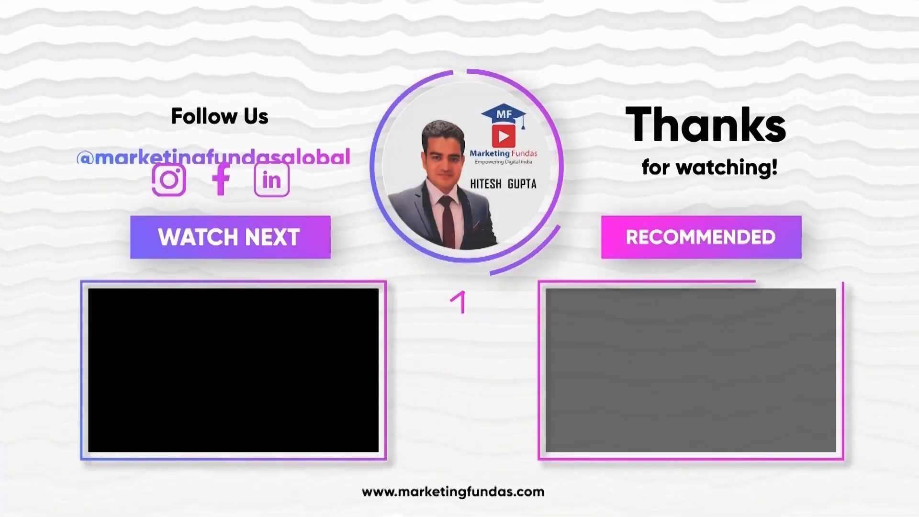